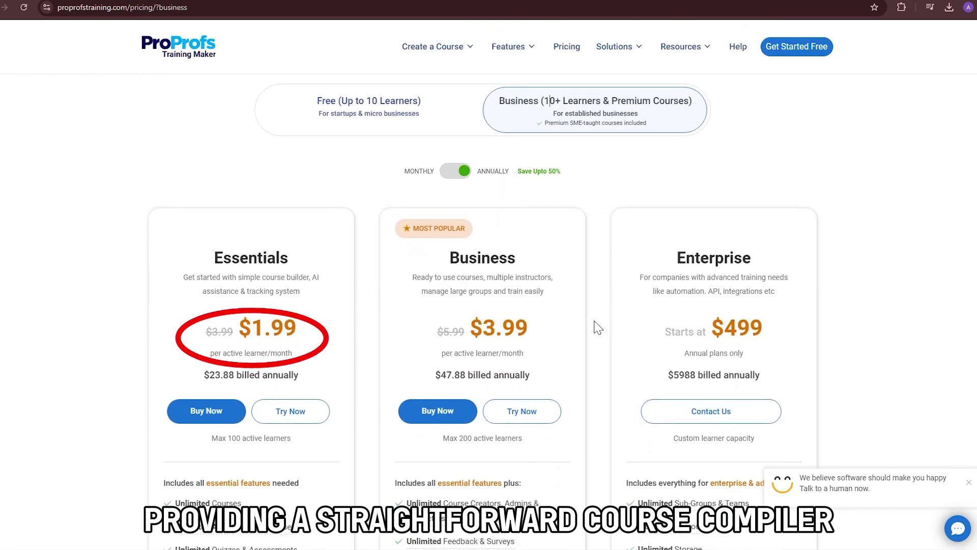
- Review the pricing plans and the features included in the Essentials plan
scroll(594, 327, down, 2)
mouse_move(185, 425)
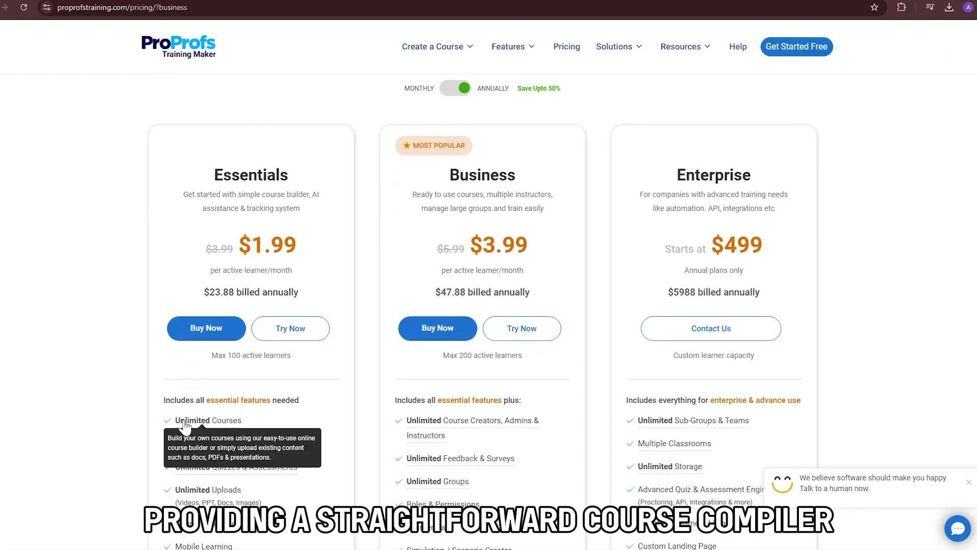
mouse_move(198, 453)
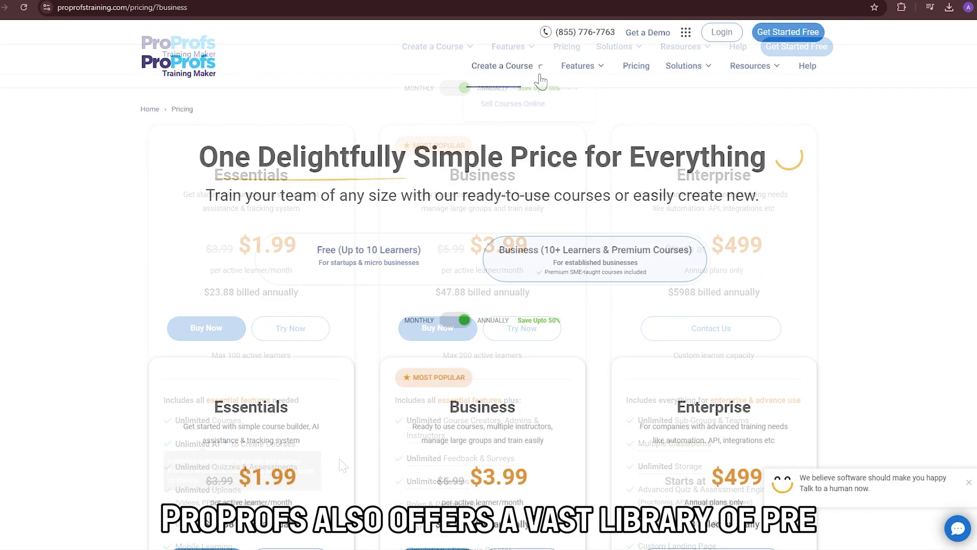
- Open the prebuilt courses library, browse the featured courses, and switch to the templates collection
mouse_move(537, 73)
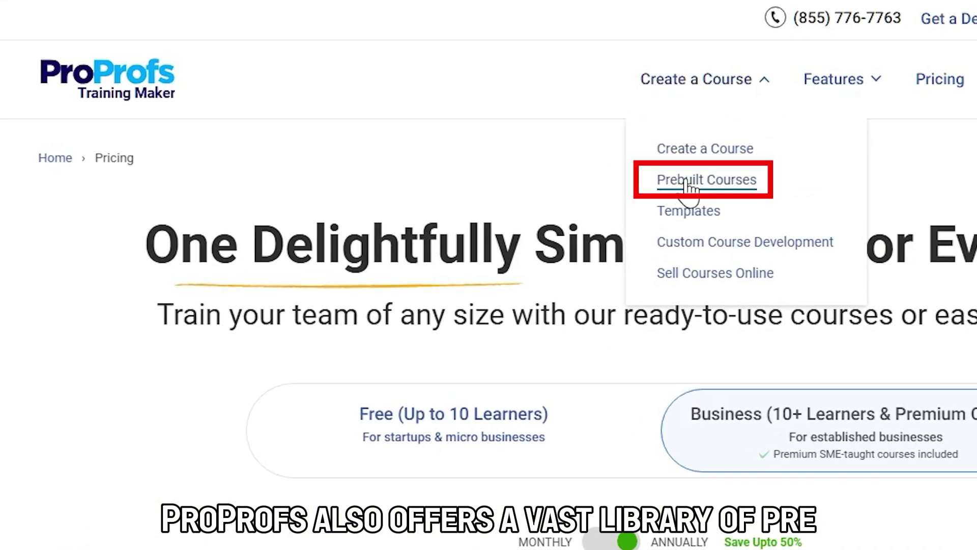
click(687, 184)
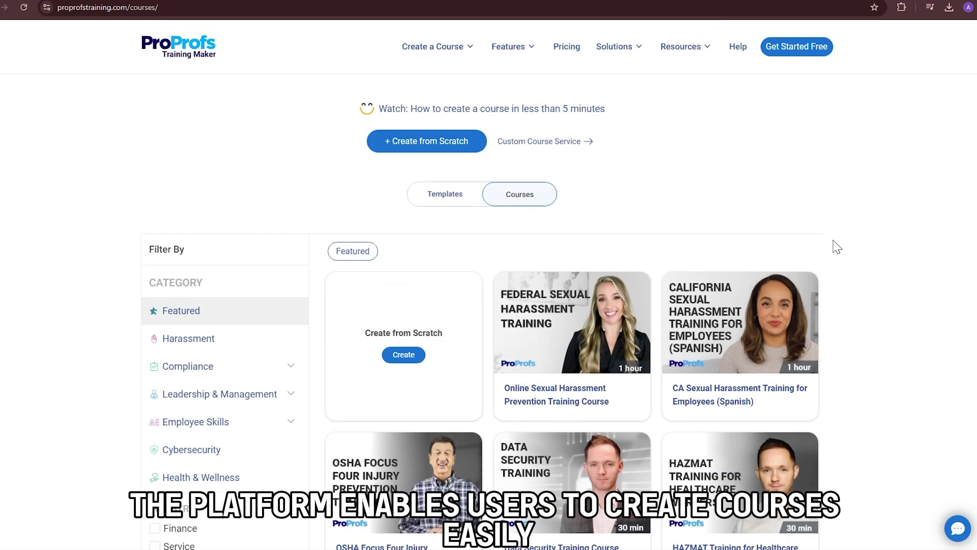
scroll(837, 247, down, 2)
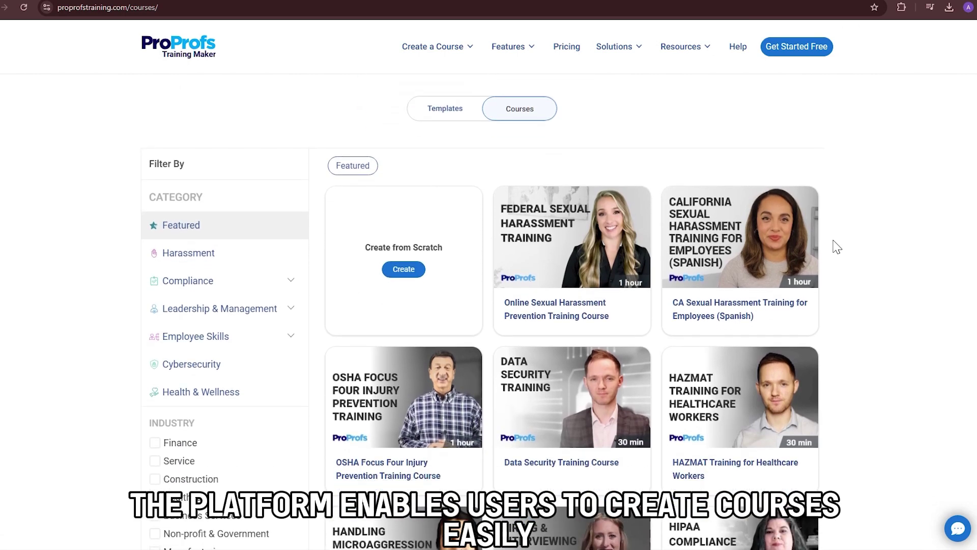
mouse_move(582, 234)
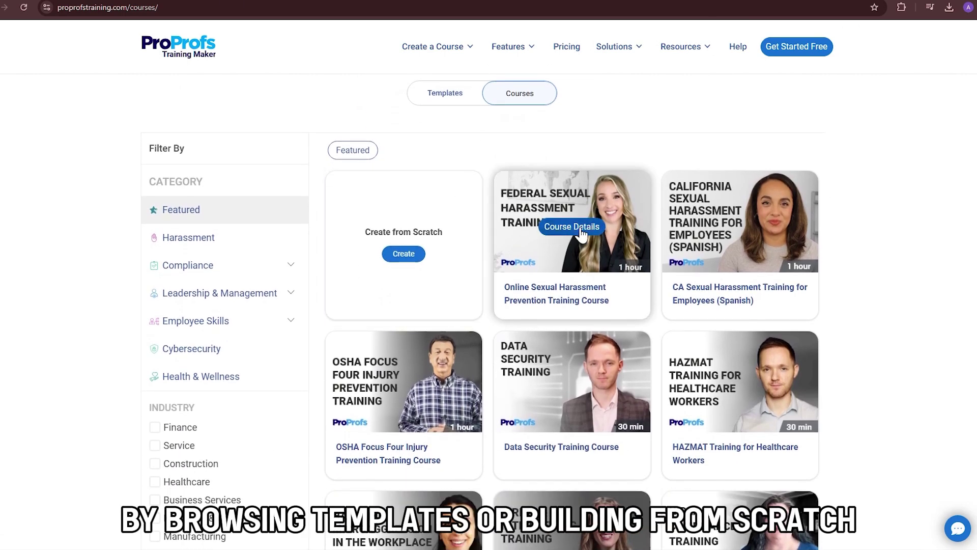
scroll(581, 234, up, 2)
click(443, 179)
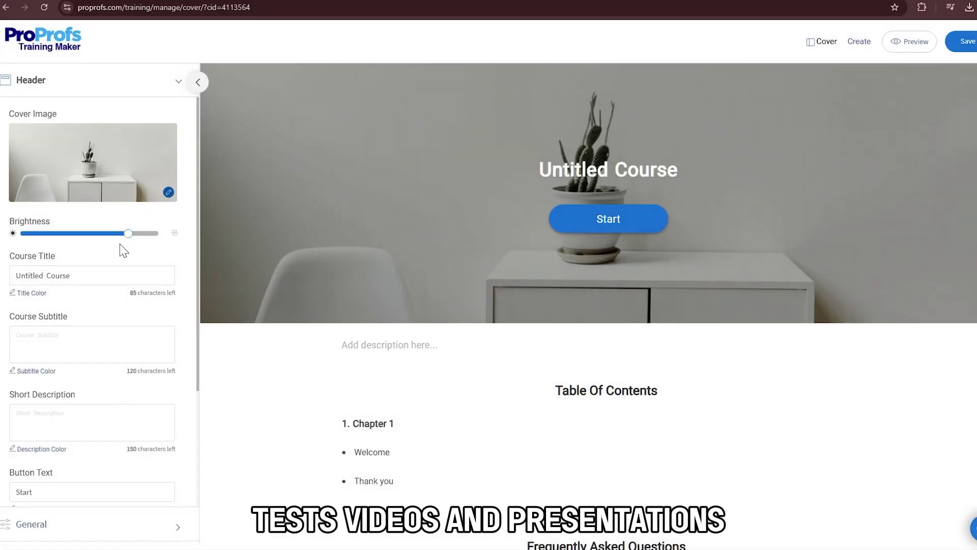
- Increase the brightness of the untitled course's cover image and select the course title text for editing
mouse_move(126, 235)
mouse_down()
mouse_move(61, 236)
mouse_move(142, 235)
mouse_up()
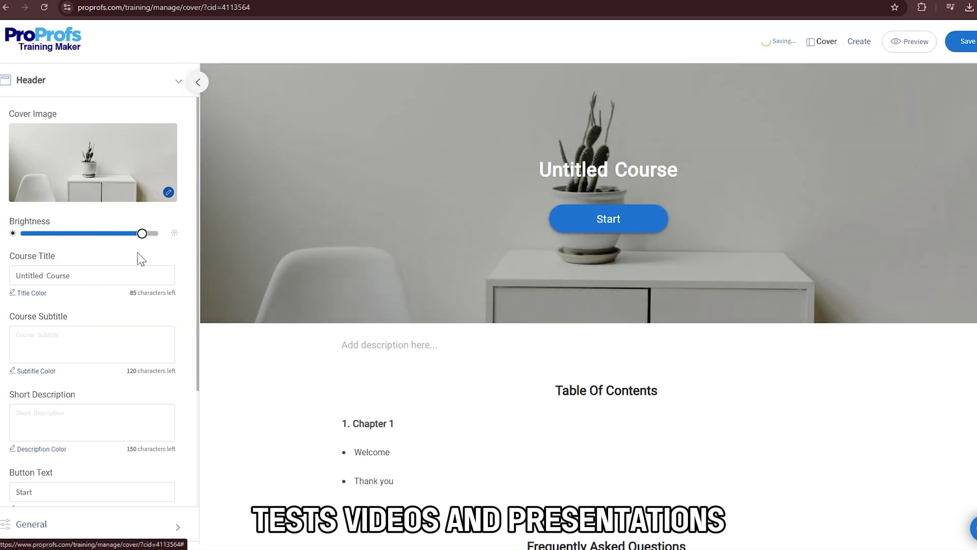
drag(99, 273, 14, 274)
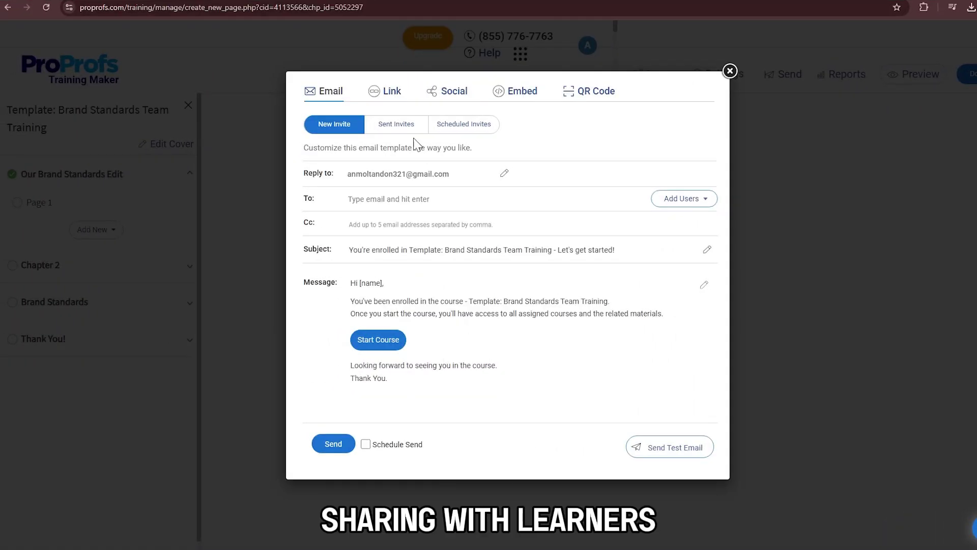
- Show the link sharing options for the Brand Standards Team Training course
click(386, 93)
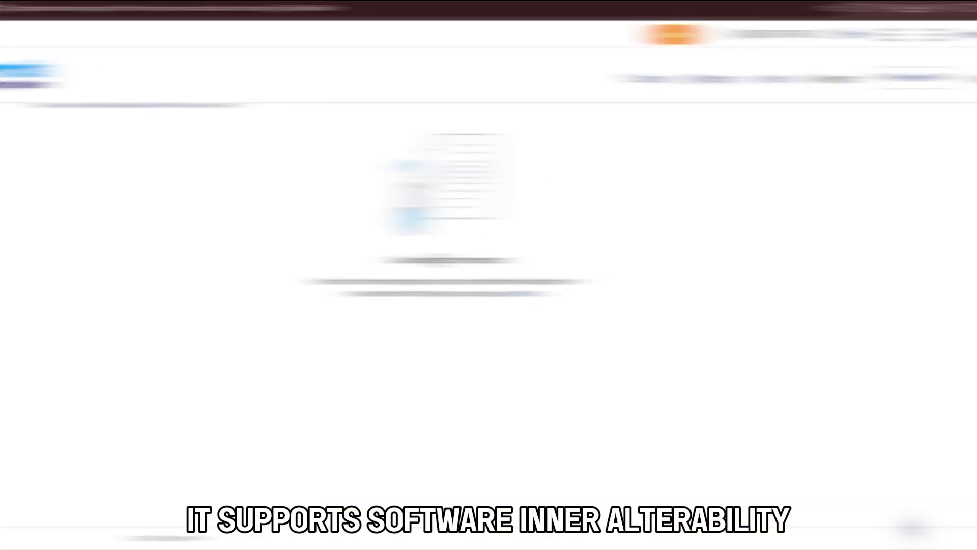
- Examine the Tin Can LMS feature page, covering its headline, course tracking, training assessment and platform transition sections
drag(401, 146, 487, 142)
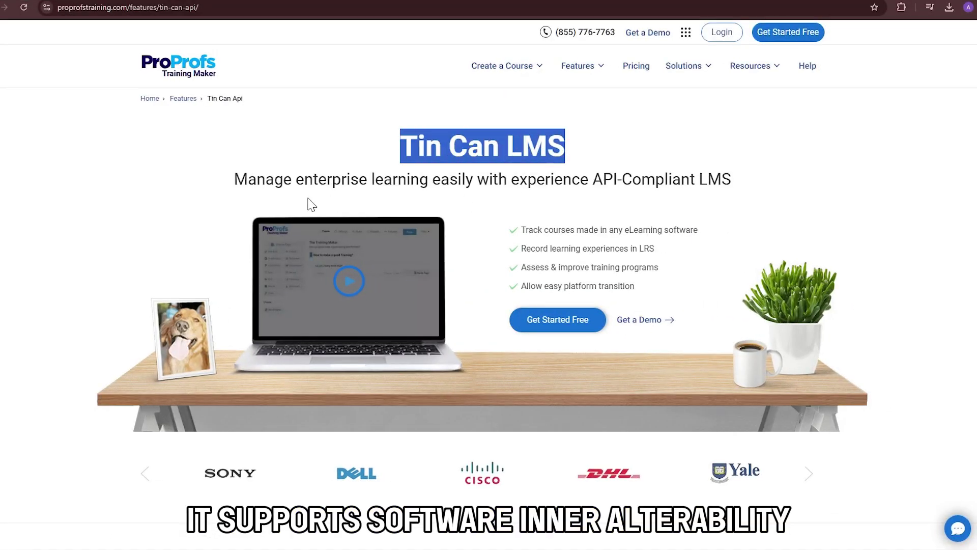
drag(221, 182, 651, 171)
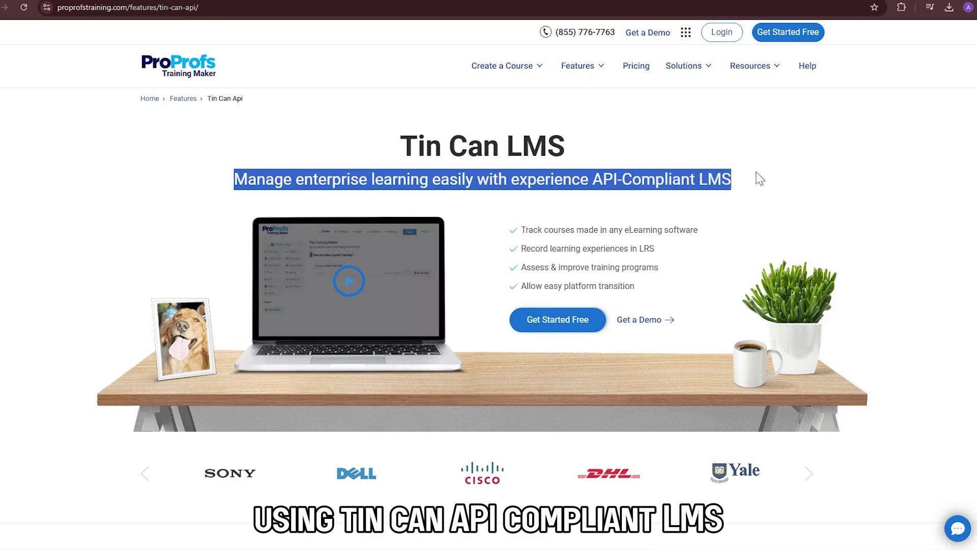
click(769, 194)
scroll(861, 300, down, 10)
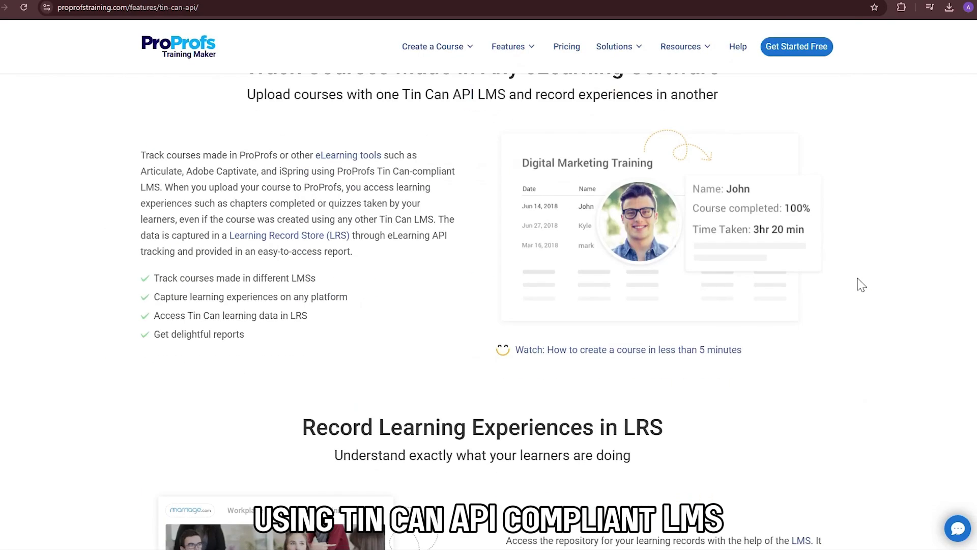
scroll(828, 276, down, 10)
scroll(828, 276, down, 4)
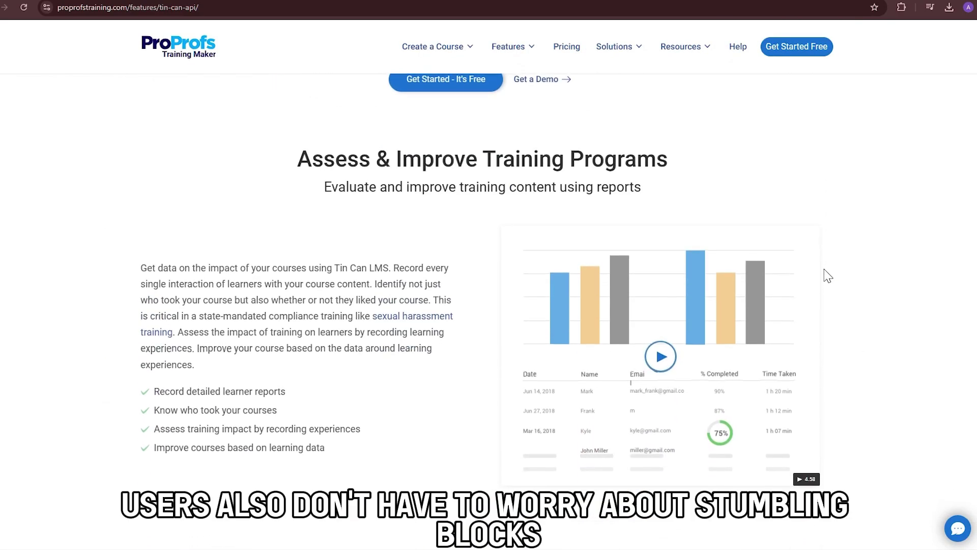
scroll(824, 274, down, 7)
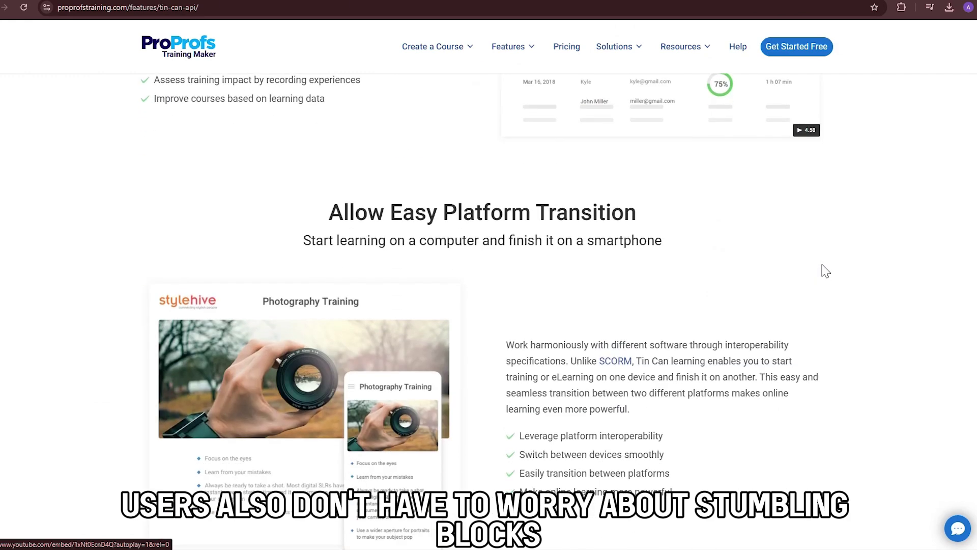
scroll(539, 125, down, 7)
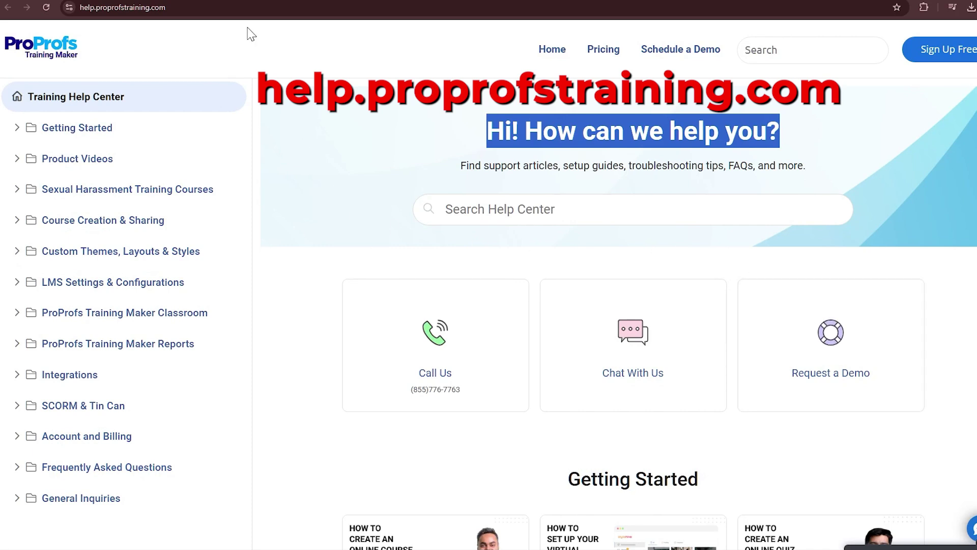
- Check the Training Help Center's web address and open its Chat With Us support option
click(243, 7)
drag(239, 10, 161, 16)
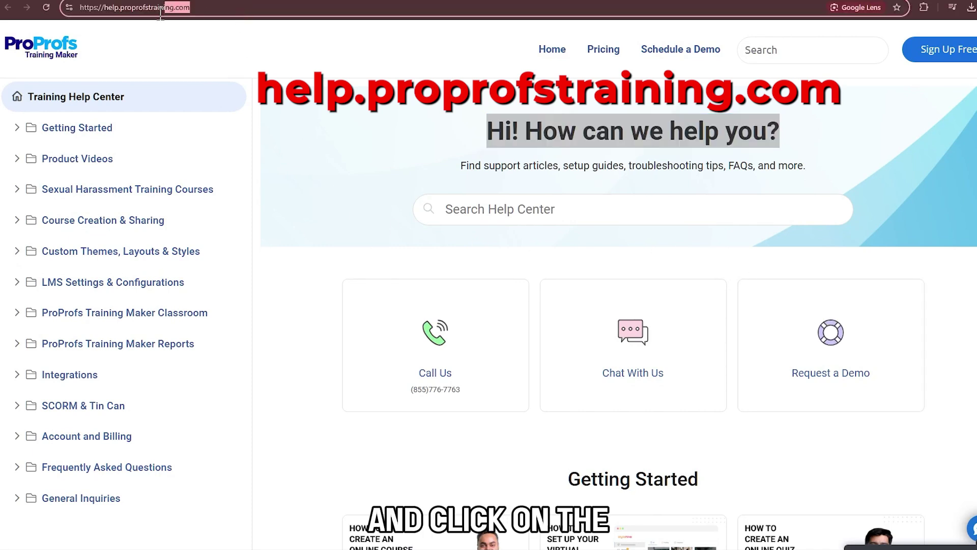
click(356, 234)
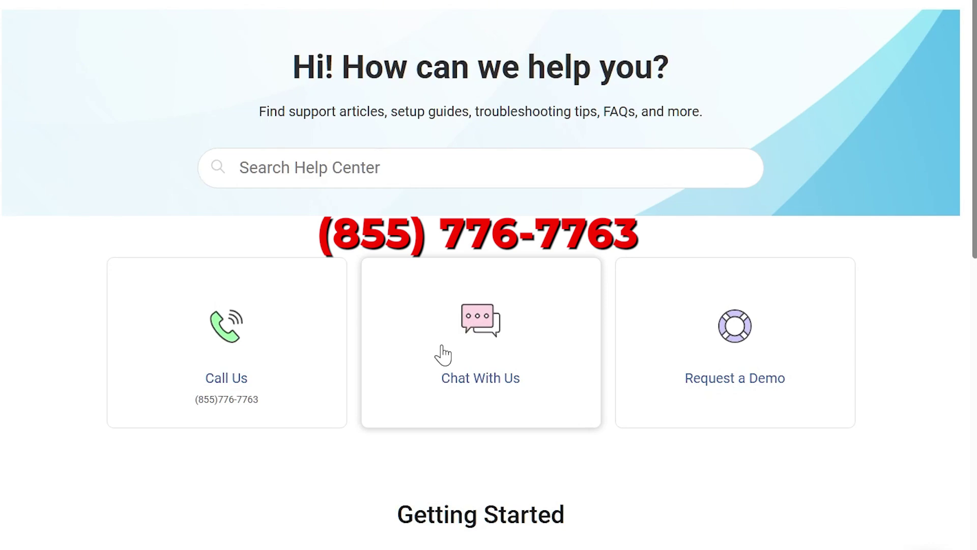
click(475, 385)
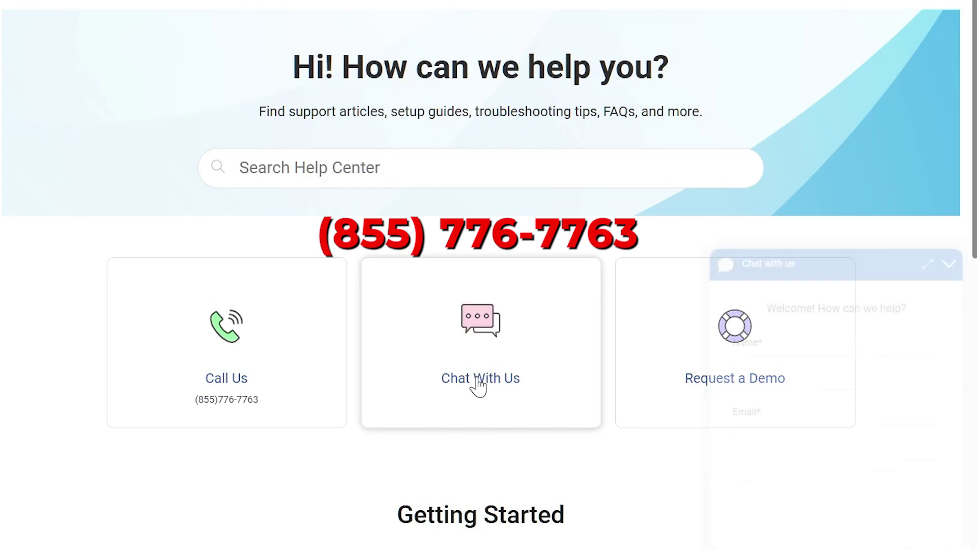
drag(767, 208, 912, 214)
click(911, 214)
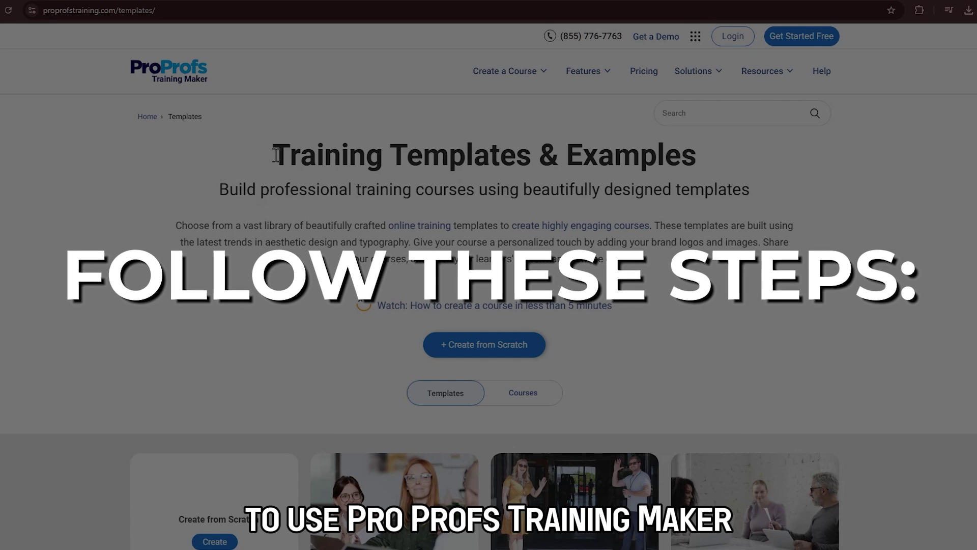
- Browse the Training Templates & Examples page and its gallery of available course templates
drag(277, 155, 746, 182)
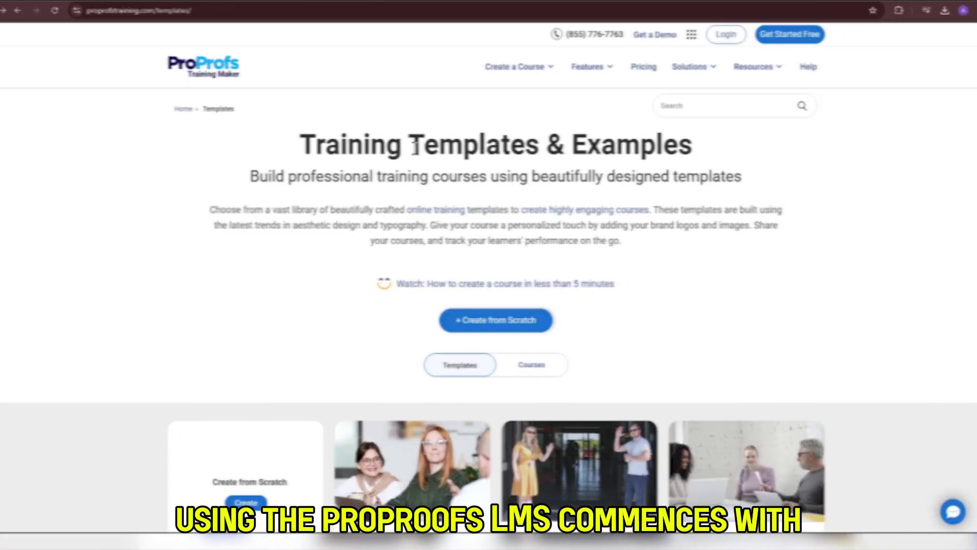
double_click(464, 142)
click(621, 208)
scroll(743, 229, down, 4)
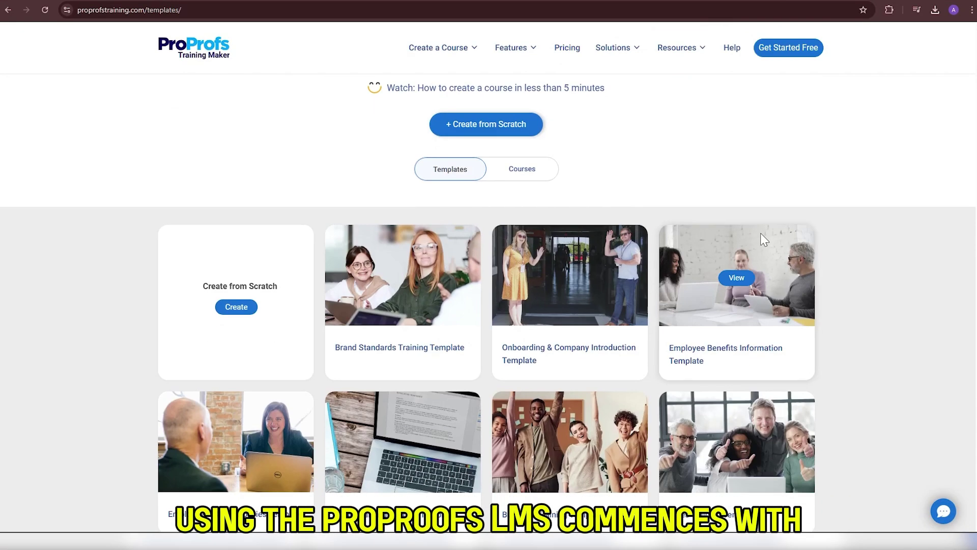
scroll(885, 250, down, 2)
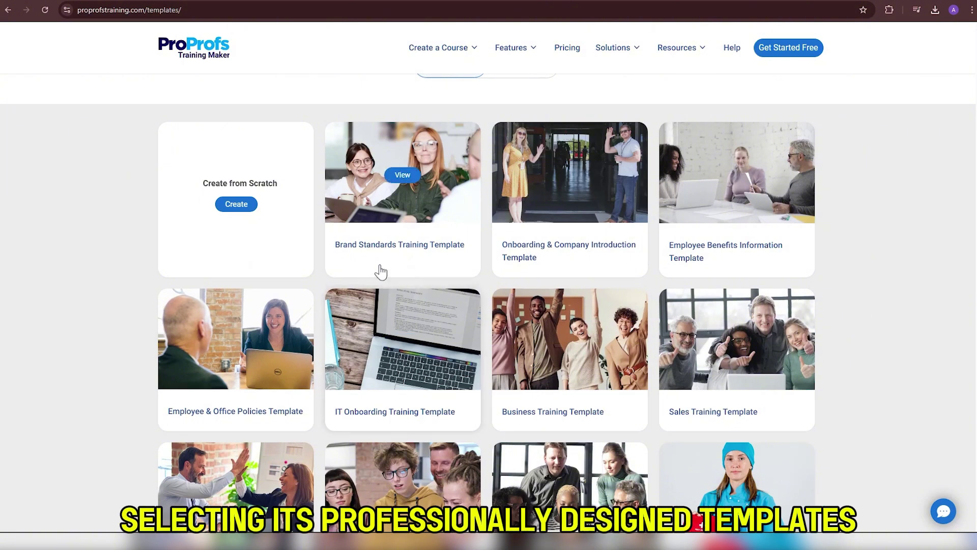
- Open the Brand Standards Training Template and use it to create a course
click(406, 177)
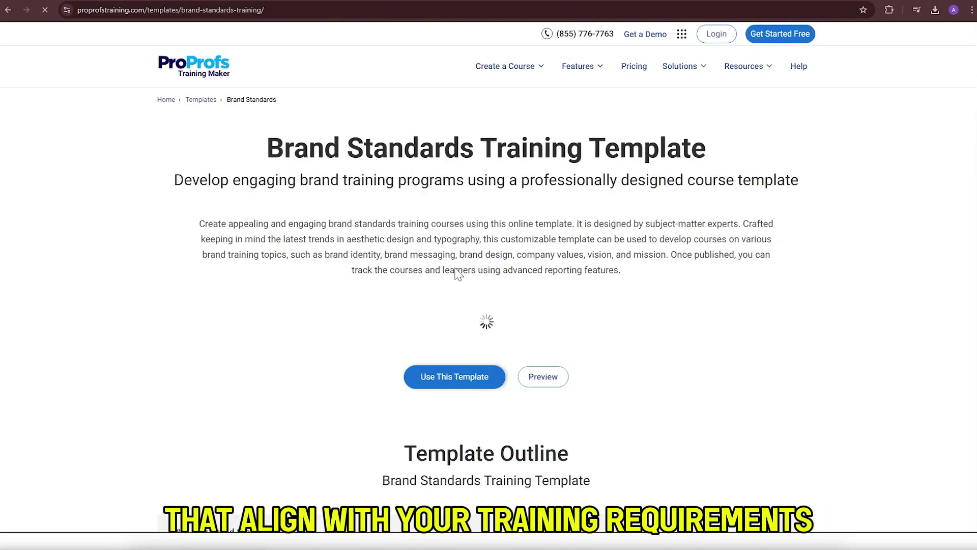
scroll(672, 224, down, 4)
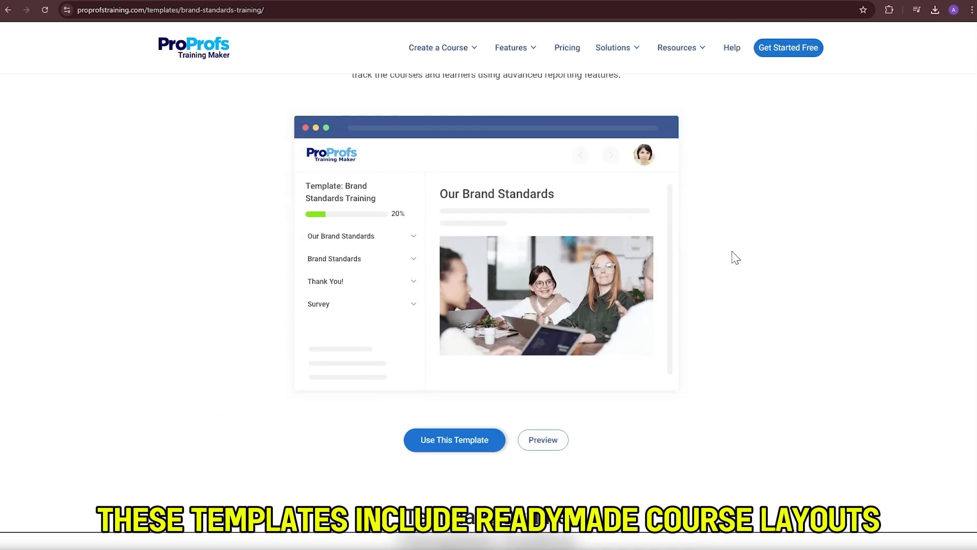
scroll(733, 258, down, 3)
click(440, 289)
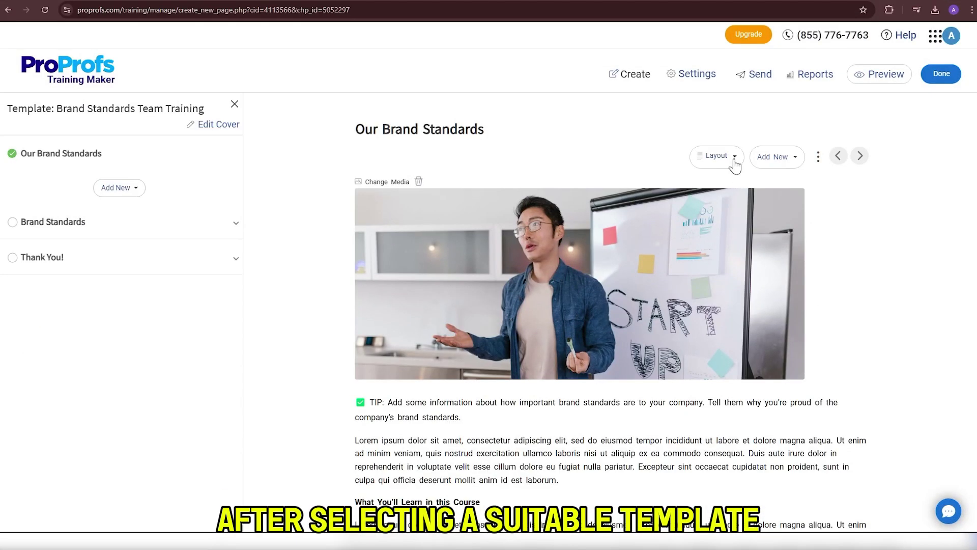
- View the chapter's layout options and add a Scorm / xAPI Upload page under the Our Brand Standards chapter
click(734, 162)
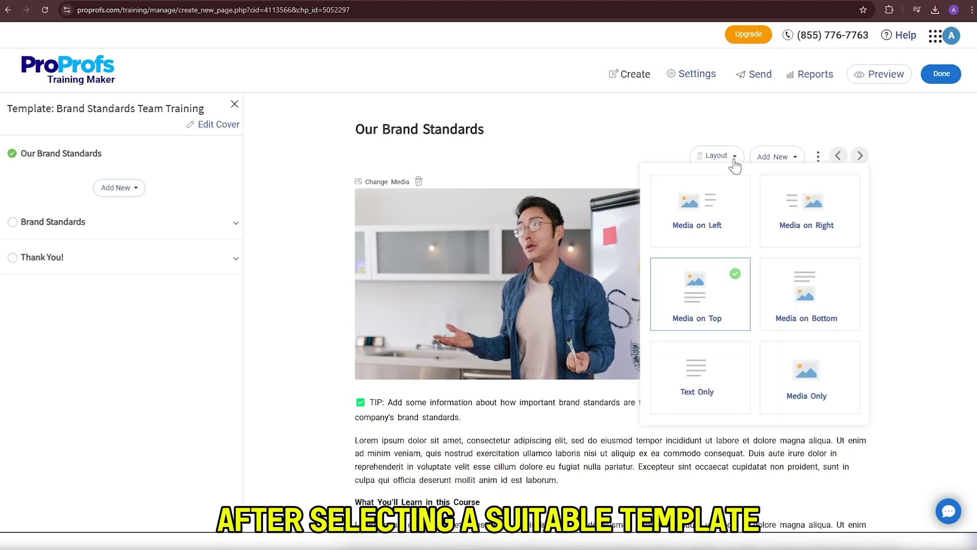
click(773, 158)
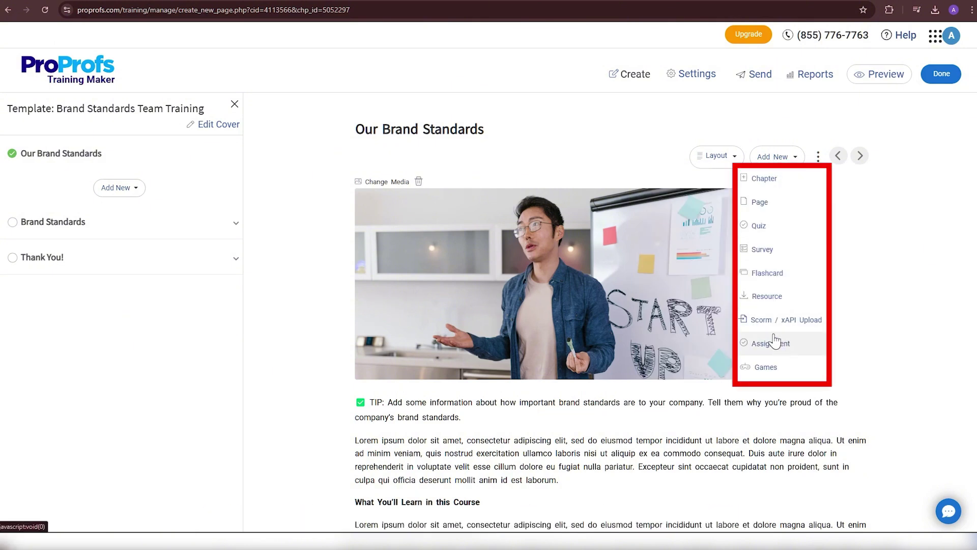
click(782, 320)
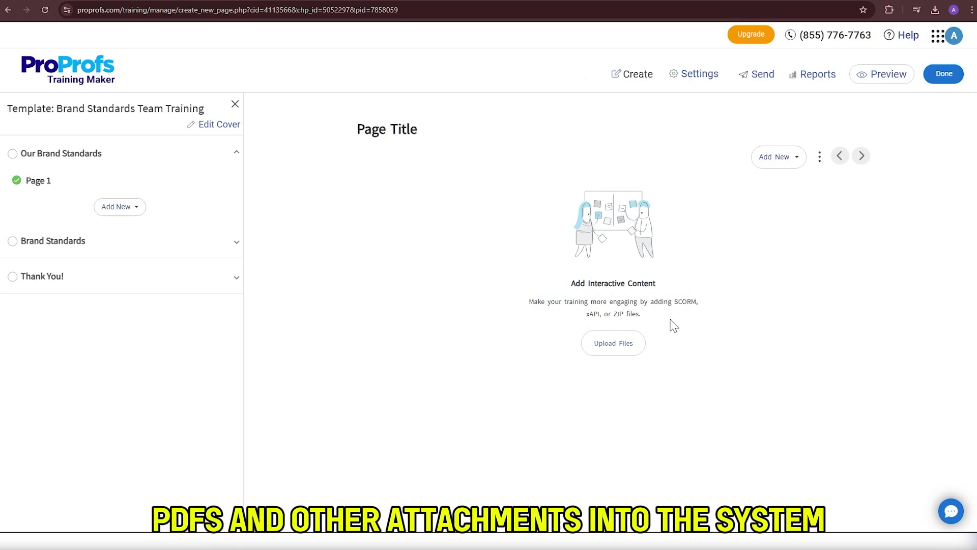
- Add a new chapter to the course and open the Our Brand Standards chapter's title for editing
click(785, 161)
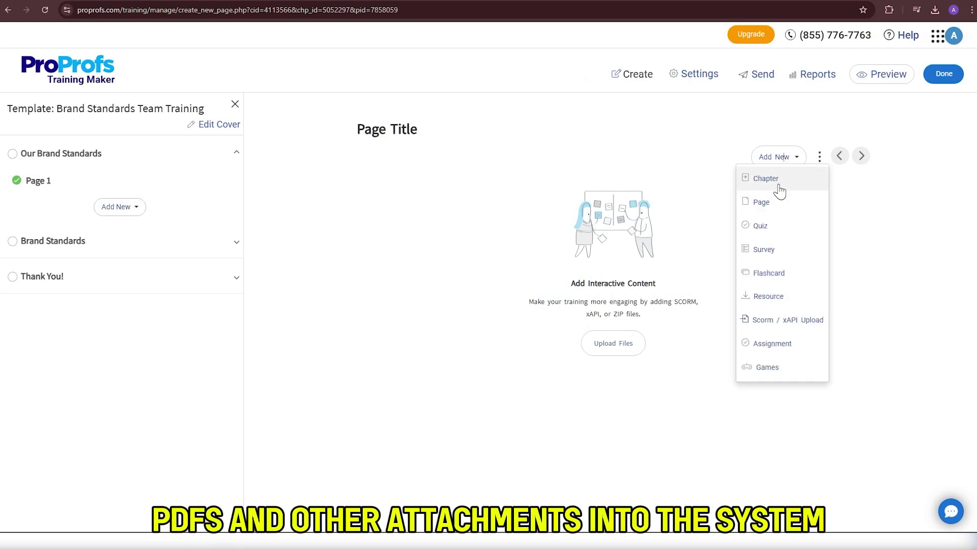
click(776, 179)
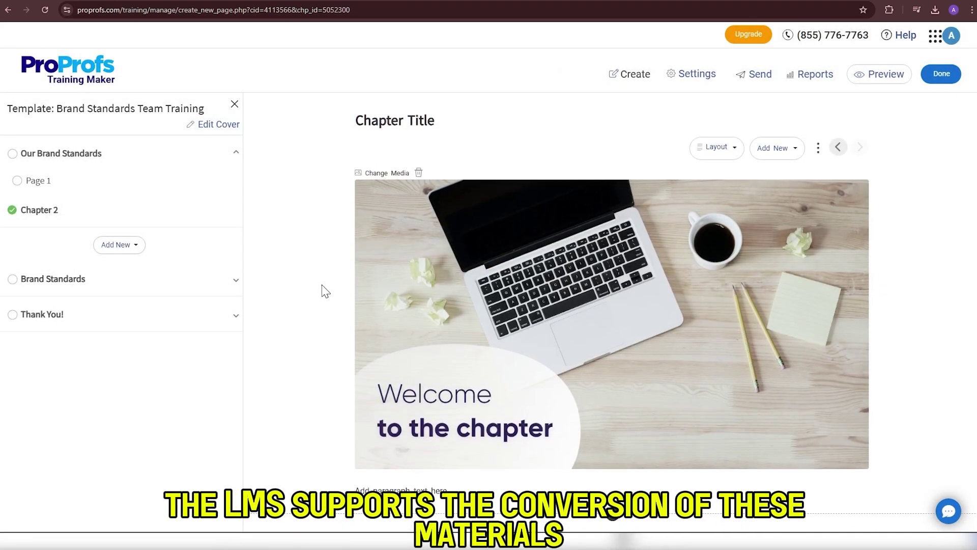
click(55, 153)
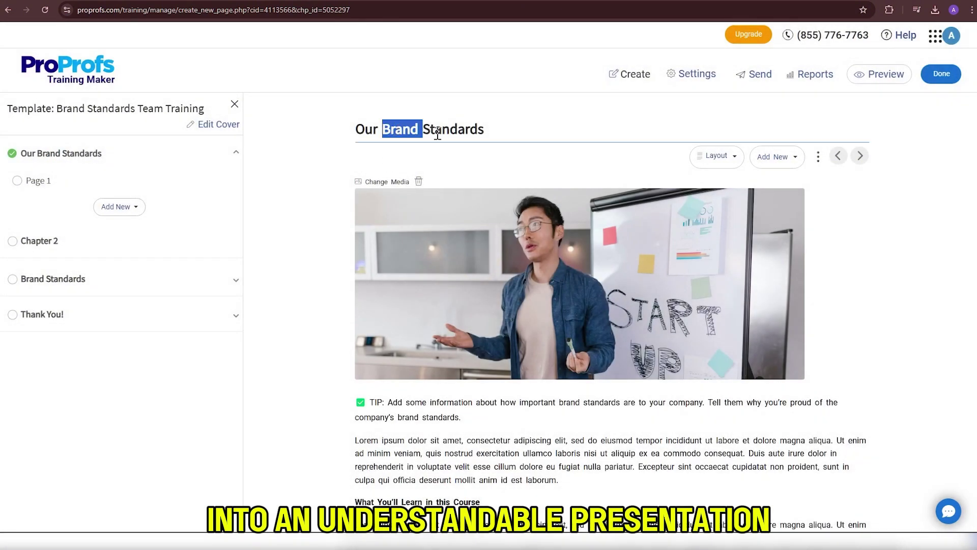
click(467, 129)
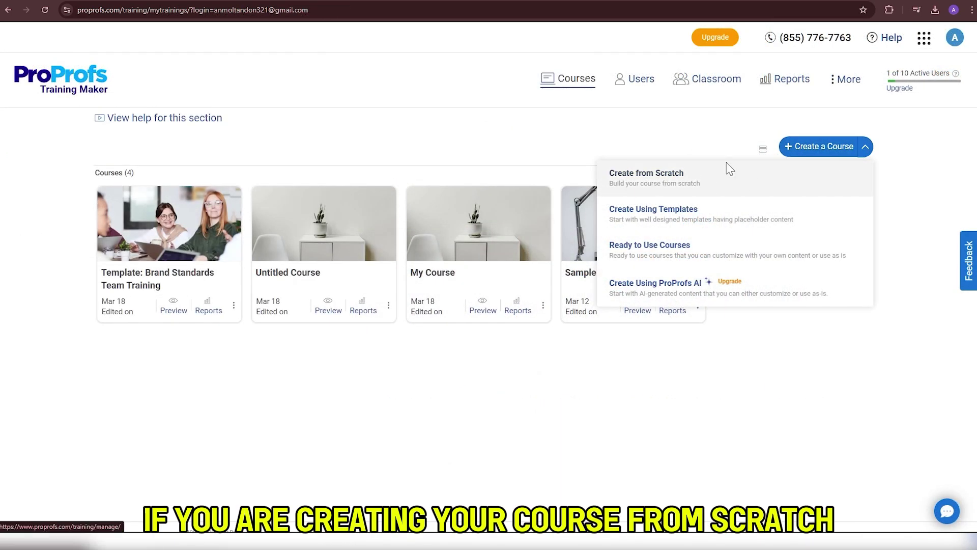
- Start creating a new course from scratch from the course dashboard
click(694, 178)
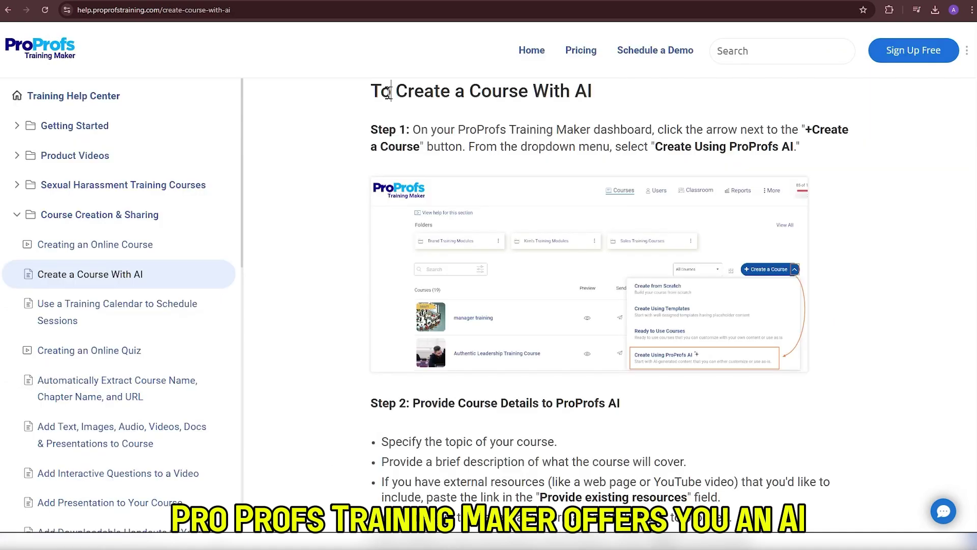
- Read the help article's instructions for creating a course with ProProfs AI, including the Create Using ProProfs AI option and course details
triple_click(387, 92)
click(599, 112)
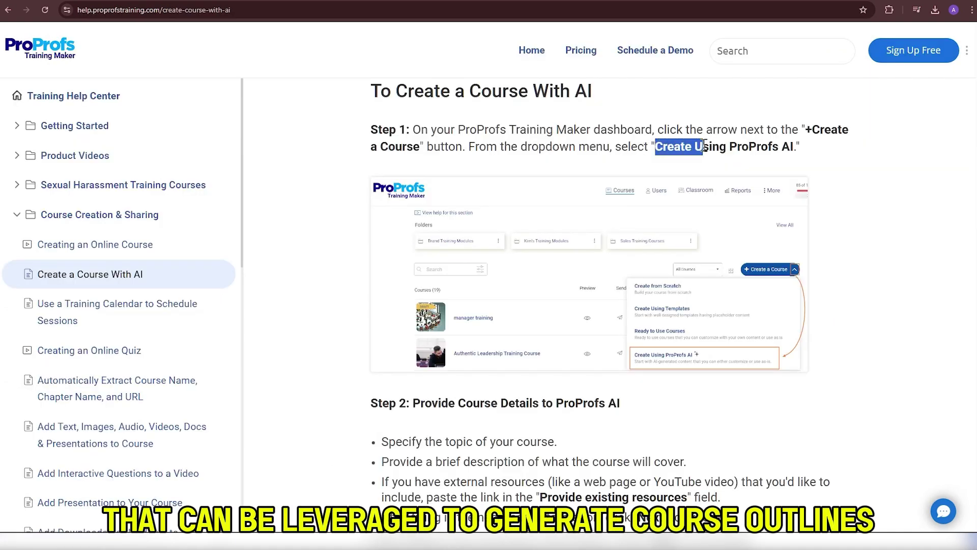
drag(792, 144, 796, 144)
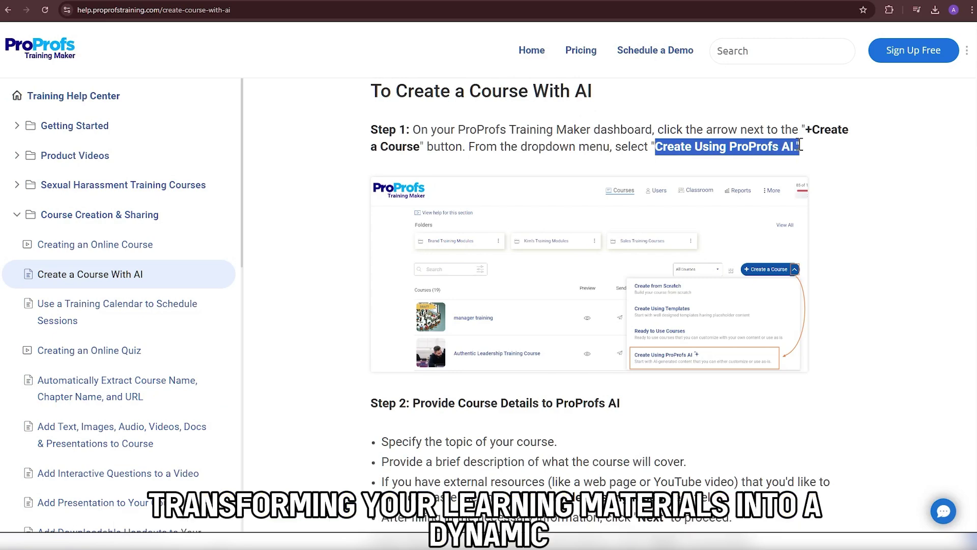
click(849, 227)
scroll(598, 318, down, 3)
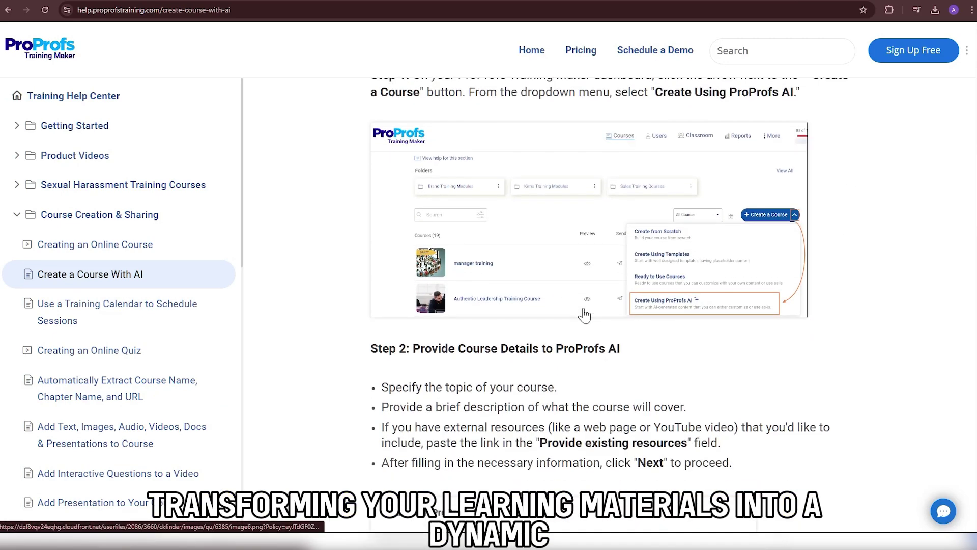
scroll(585, 311, down, 3)
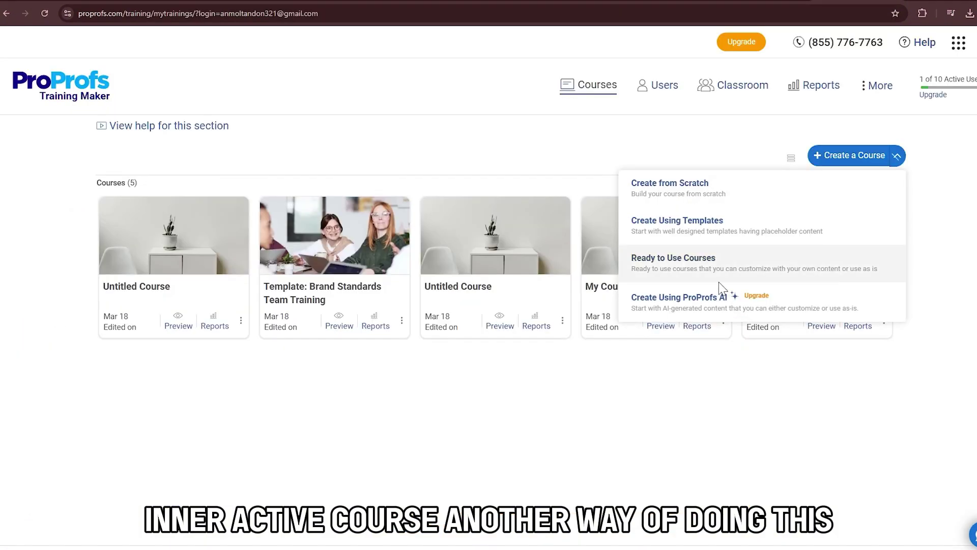
- Open the library of ready-to-use courses from the course dashboard and browse the featured employee training courses
click(709, 261)
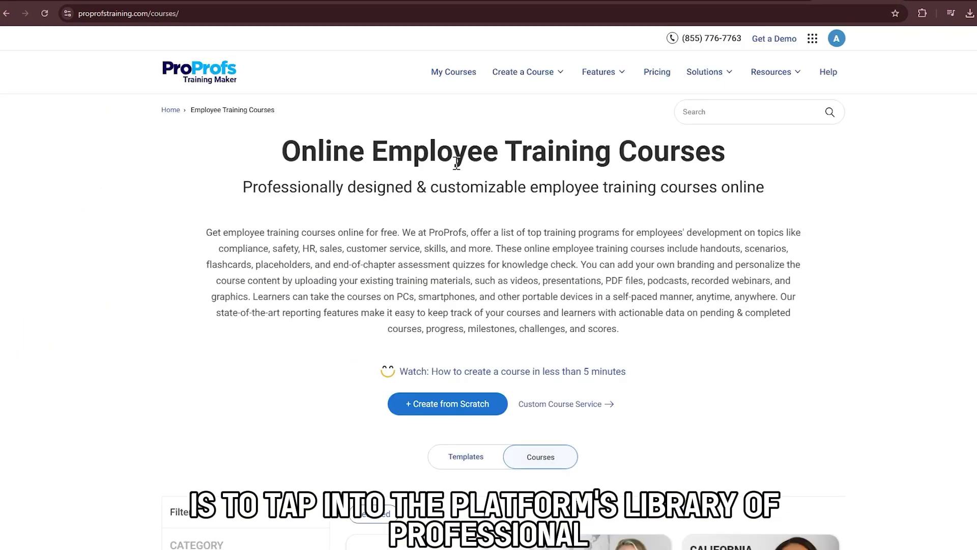
triple_click(457, 159)
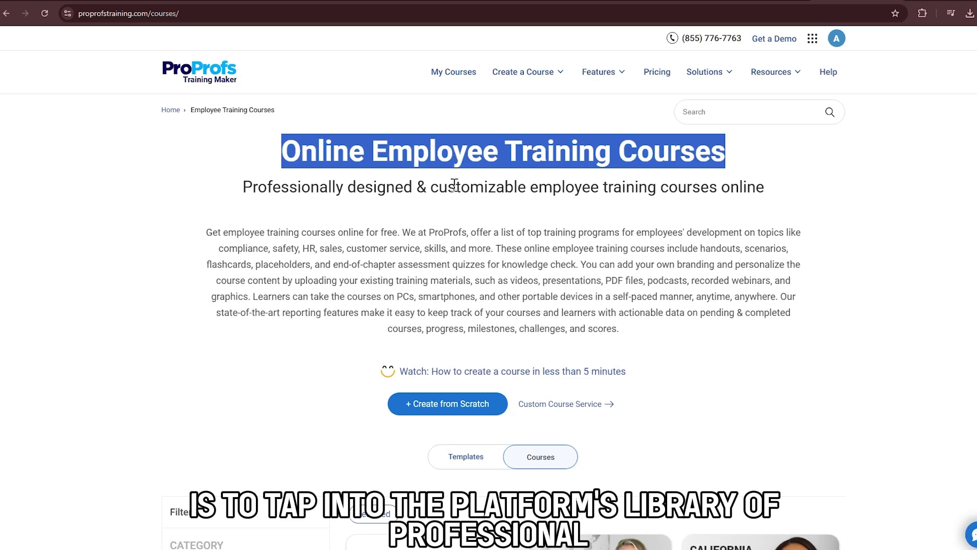
triple_click(454, 184)
click(597, 302)
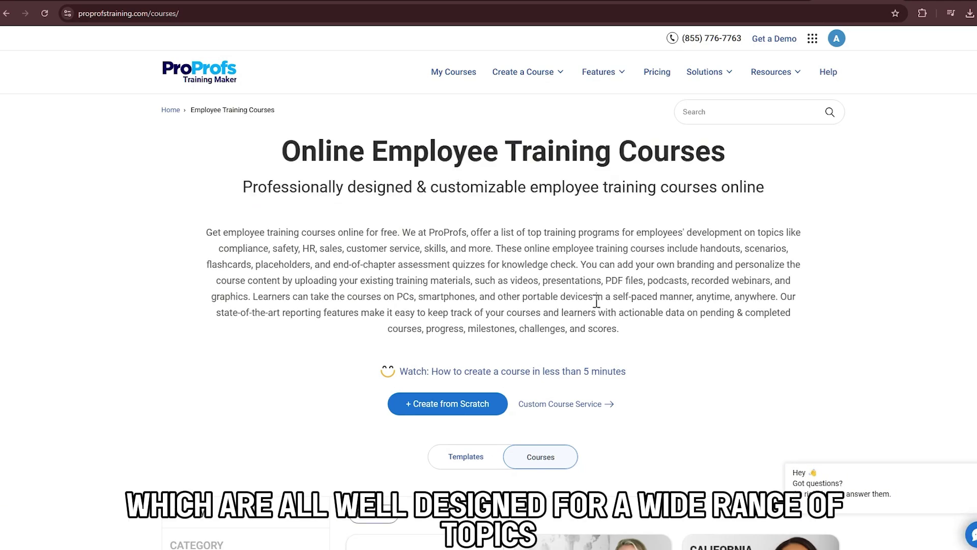
scroll(597, 302, down, 8)
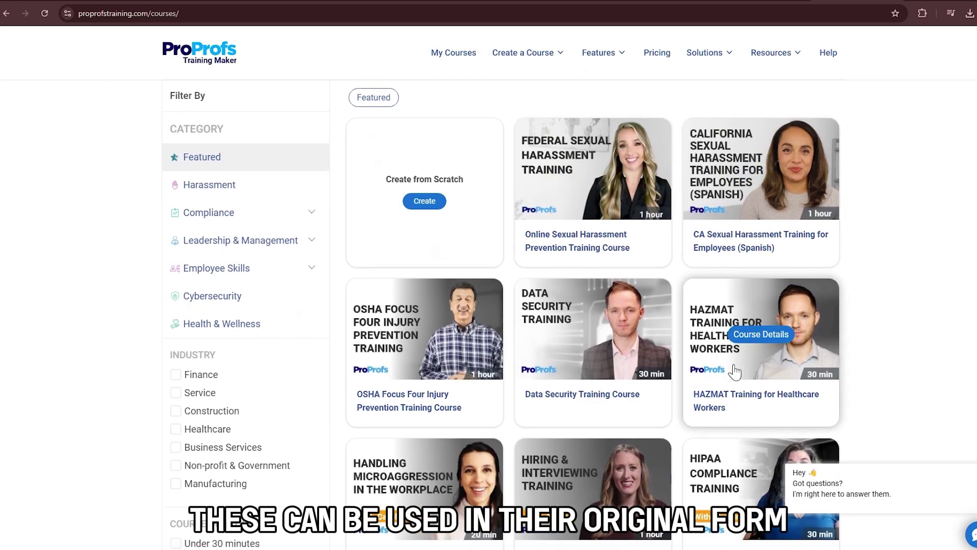
scroll(439, 351, down, 3)
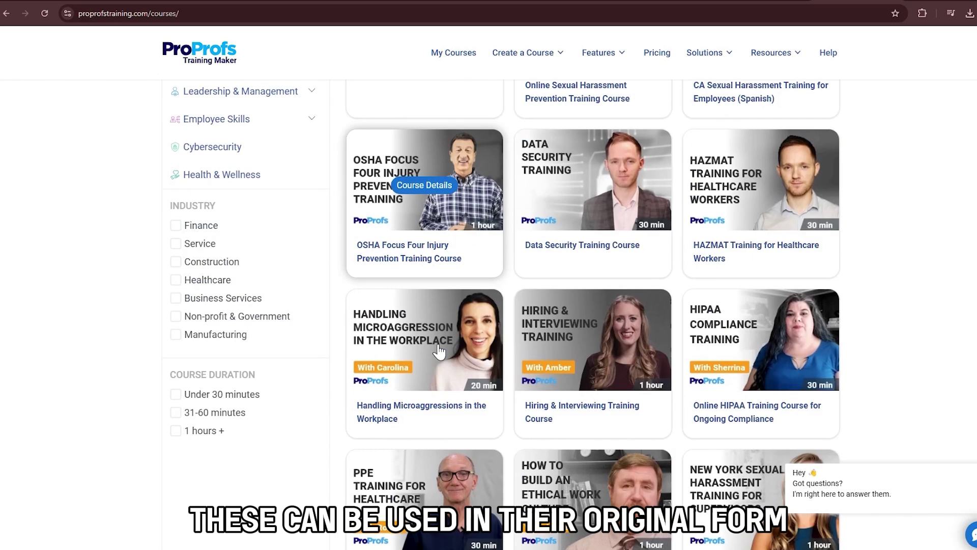
scroll(732, 337, down, 4)
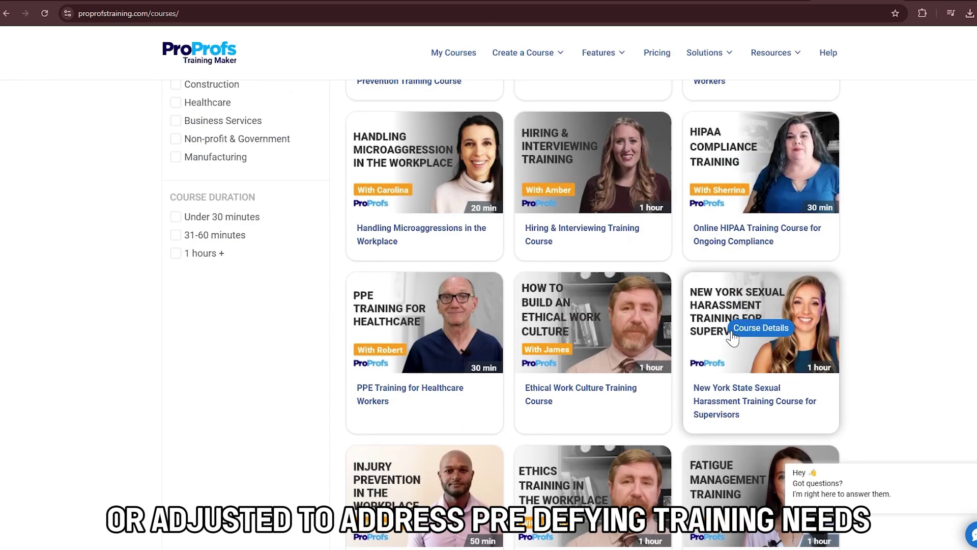
scroll(431, 340, down, 3)
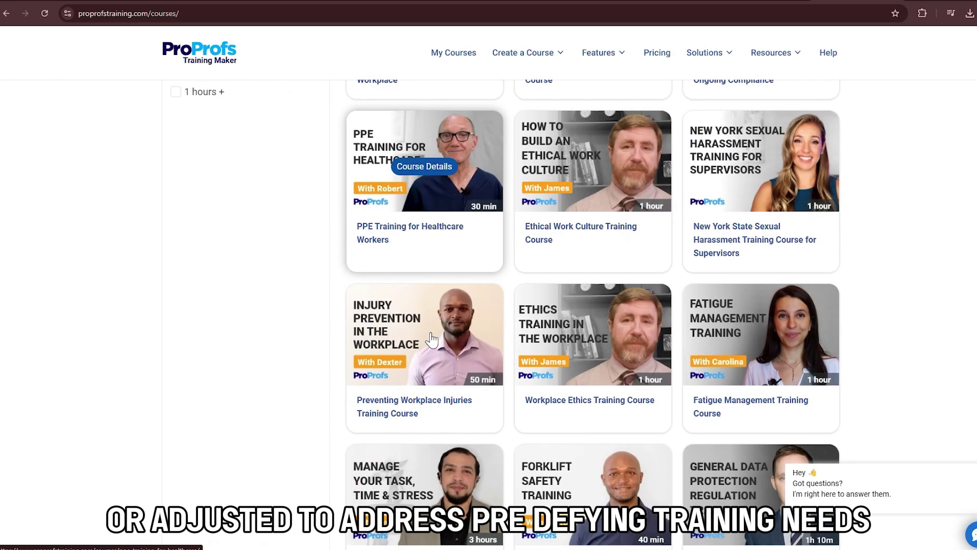
scroll(431, 340, up, 5)
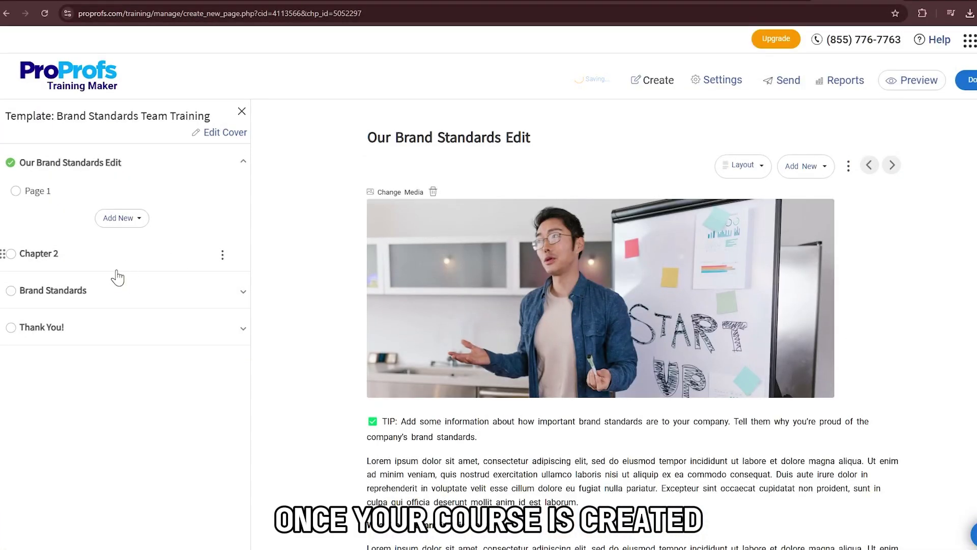
- Expand the Brand Standards chapter and look through its Positioning Statement, Logo and Fonts pages, including the Logo page's editable tip text
click(152, 294)
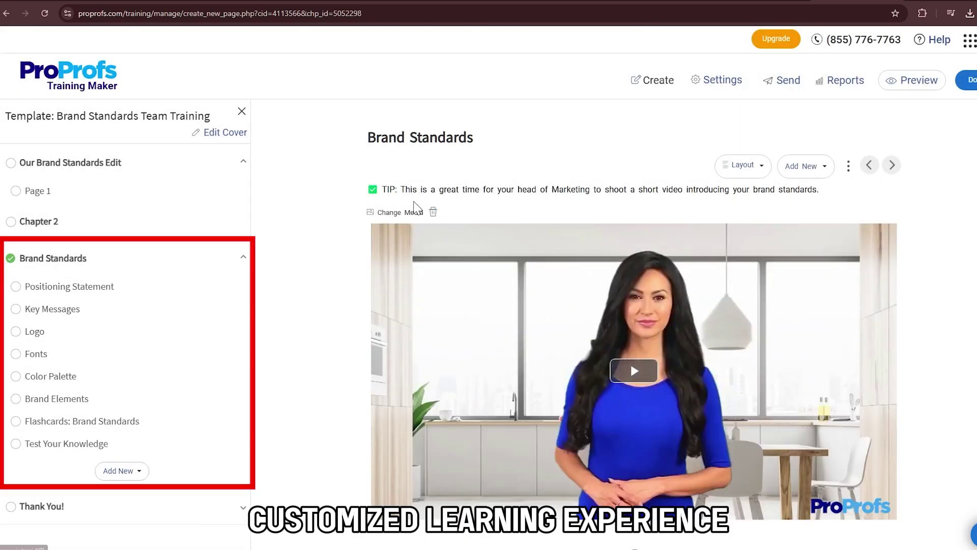
click(58, 286)
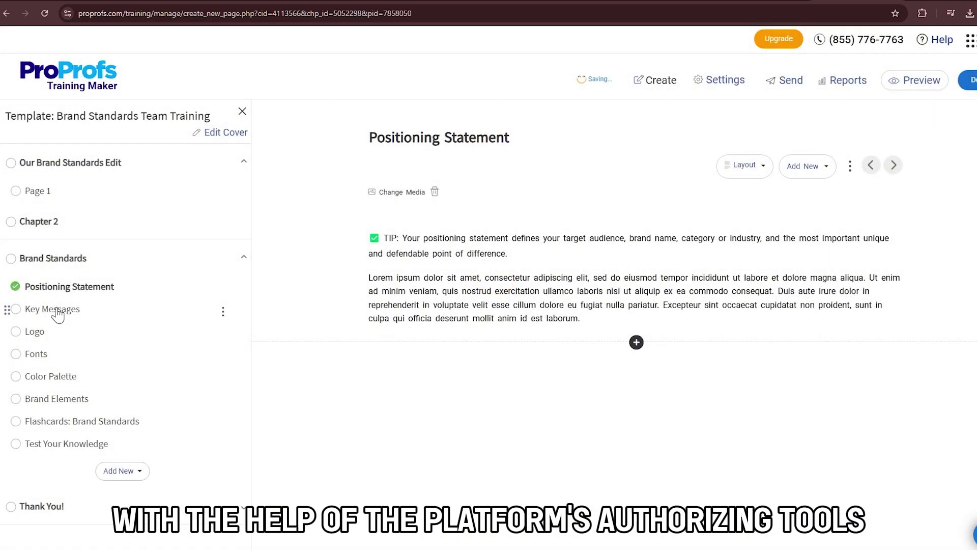
click(32, 330)
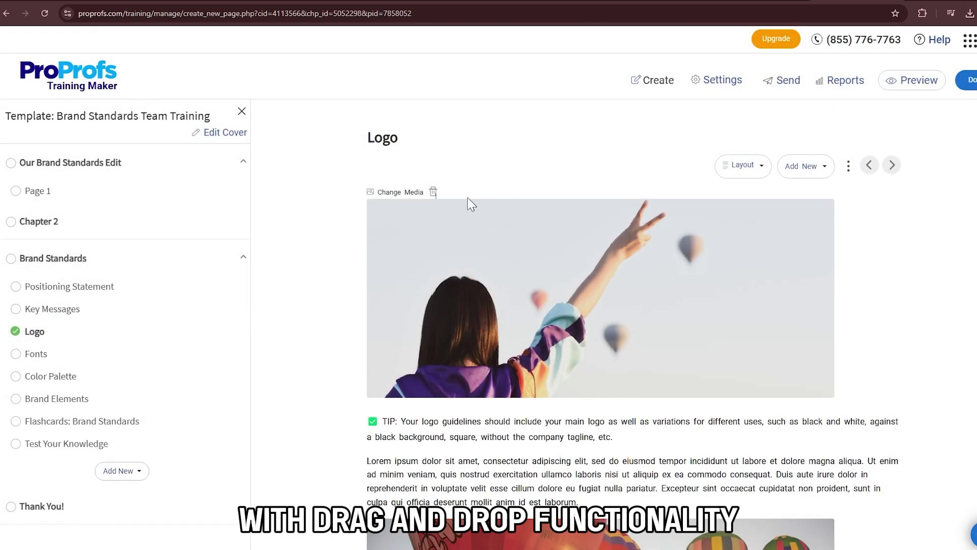
scroll(396, 335, down, 3)
click(461, 261)
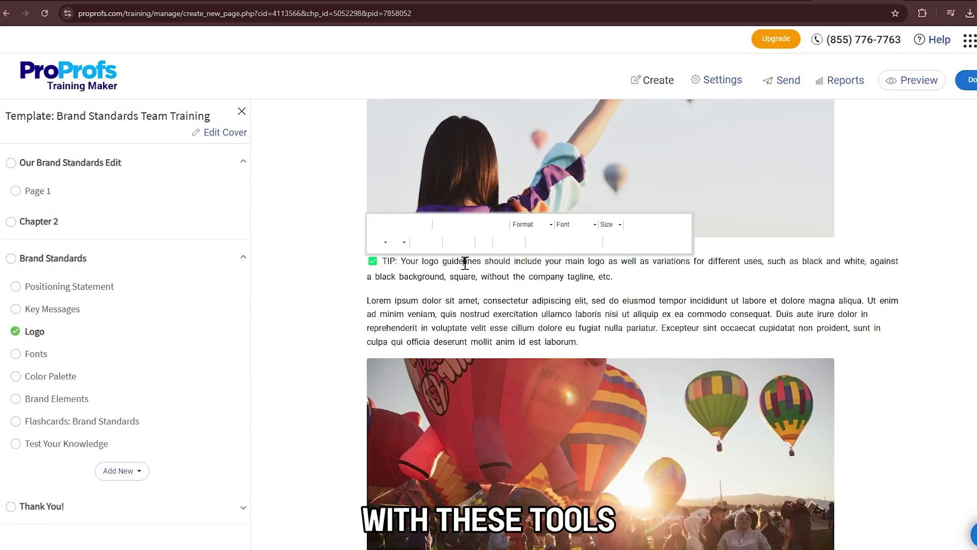
triple_click(464, 264)
click(318, 303)
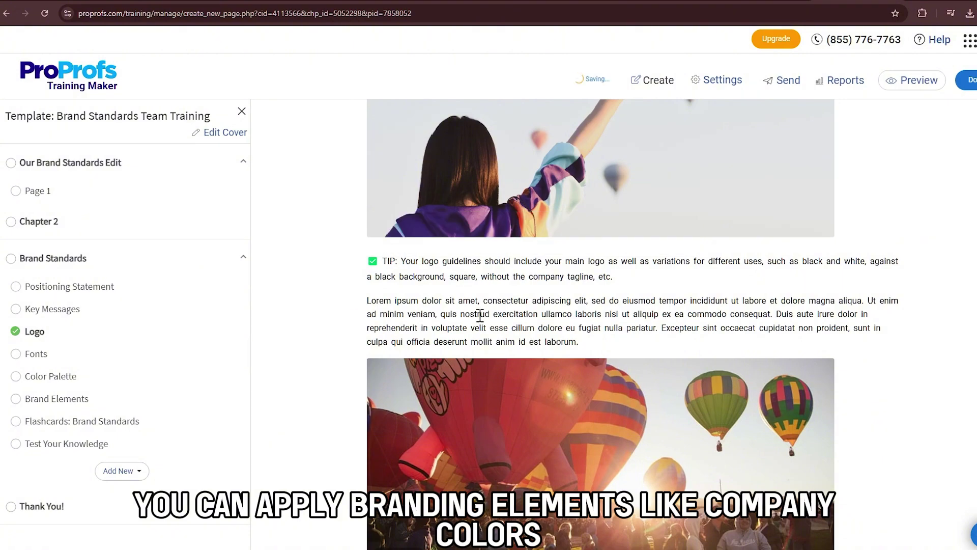
scroll(293, 336, up, 3)
click(46, 354)
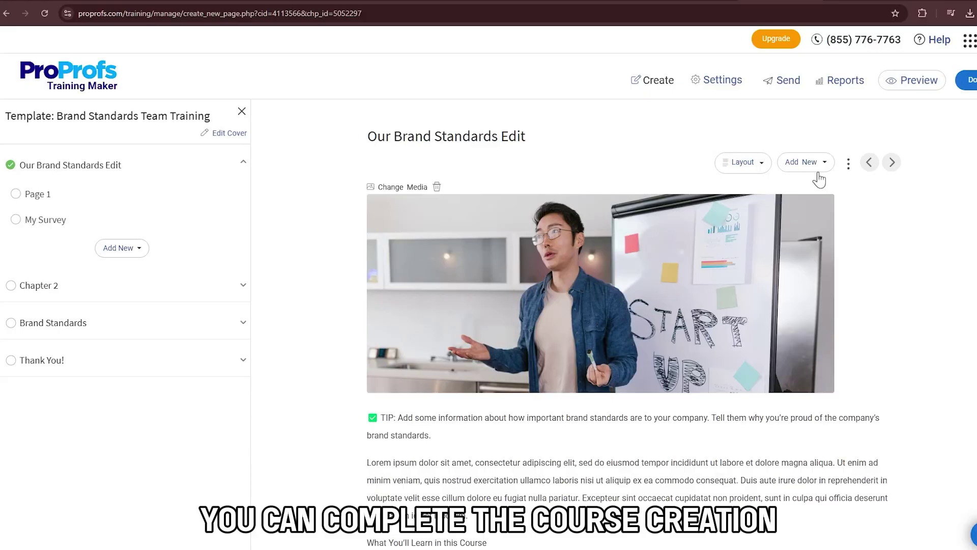
- Add a quiz to the Our Brand Standards Edit chapter and assign the existing Sample Quiz to it
click(814, 162)
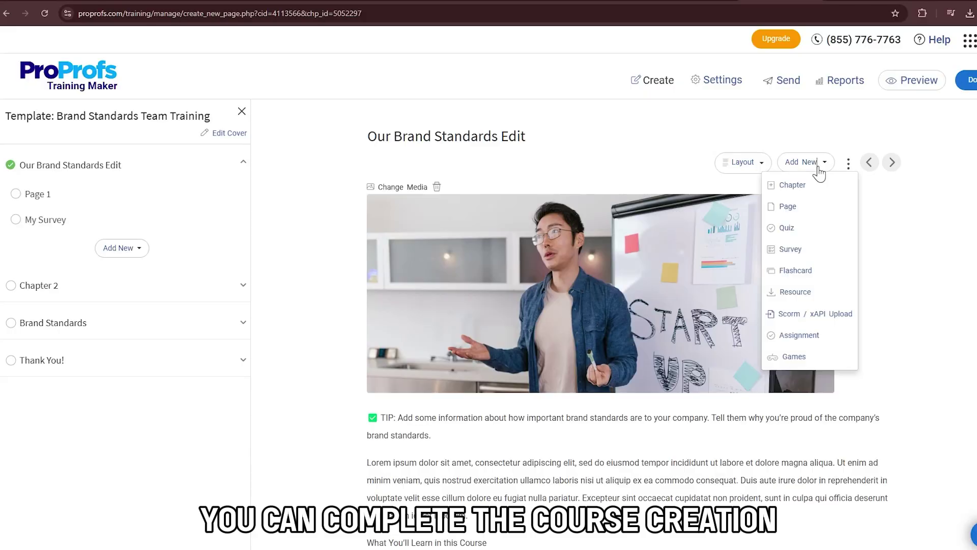
click(809, 232)
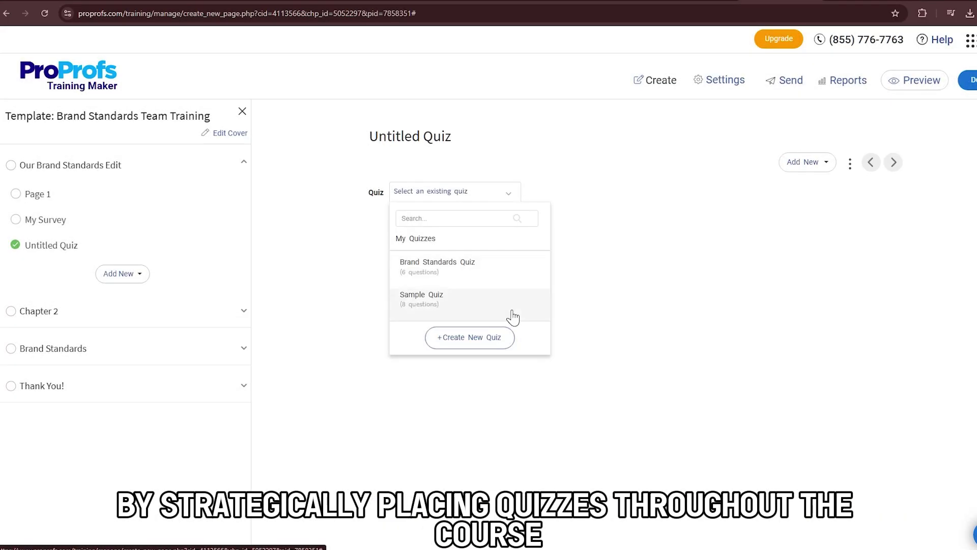
click(427, 314)
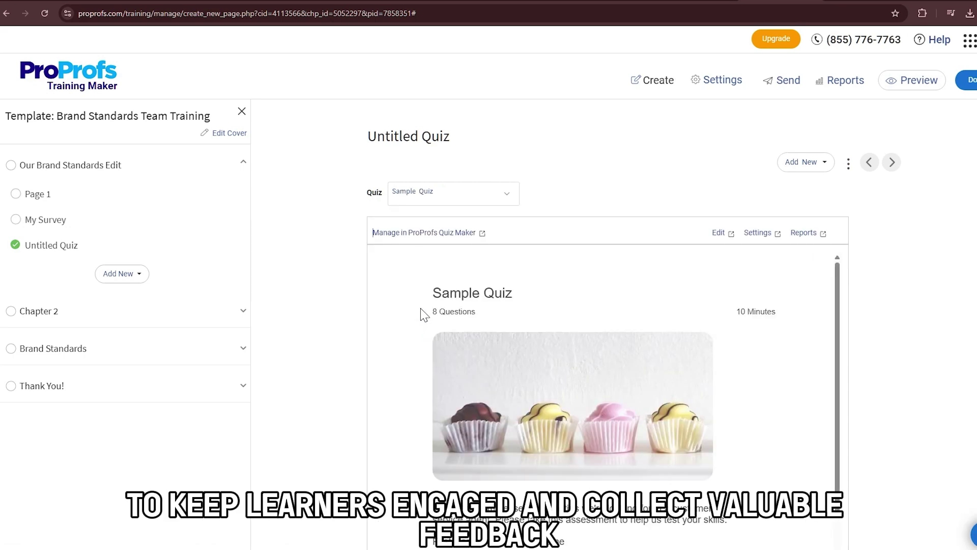
scroll(387, 304, down, 2)
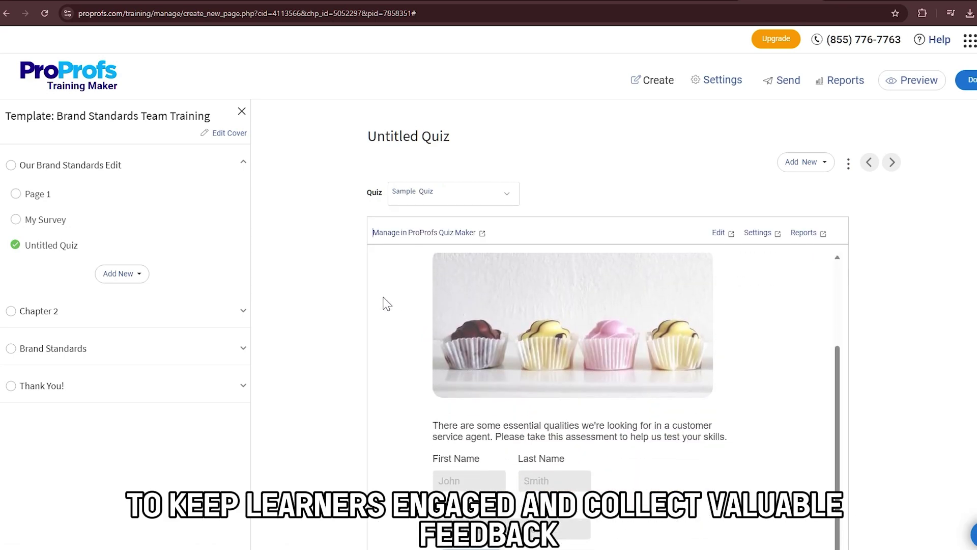
scroll(399, 349, down, 2)
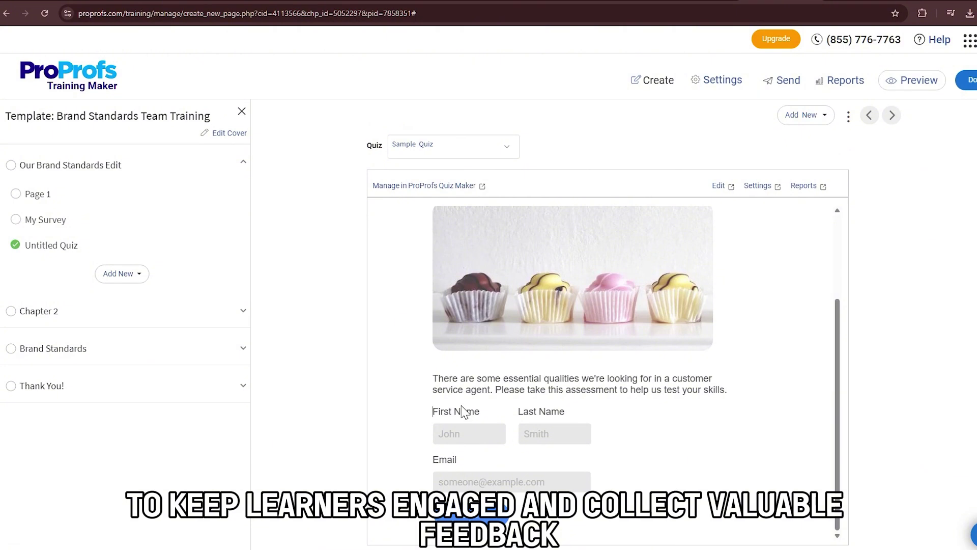
- Switch the assigned quiz to Brand Standards Quiz and answer its first two questions with Target Audience and True
scroll(462, 411, up, 1)
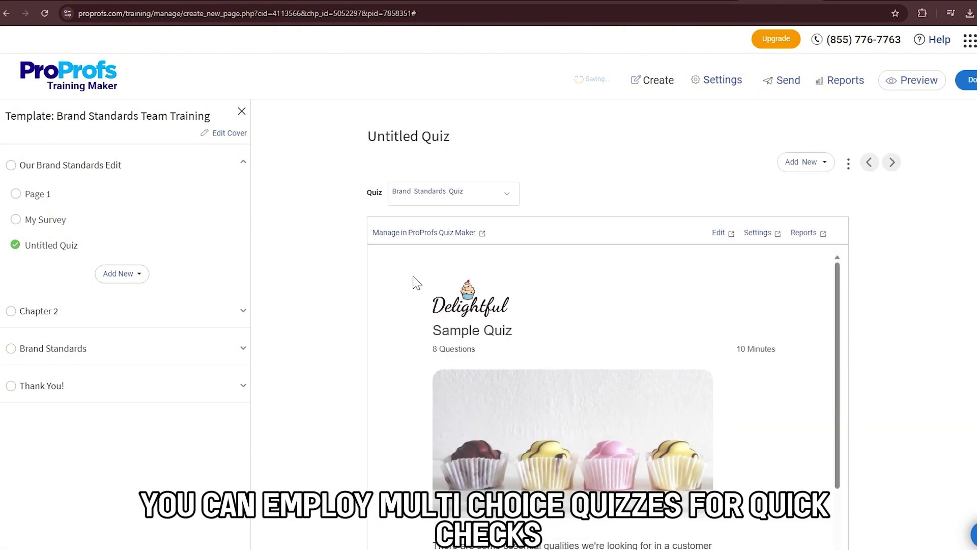
scroll(325, 275, down, 2)
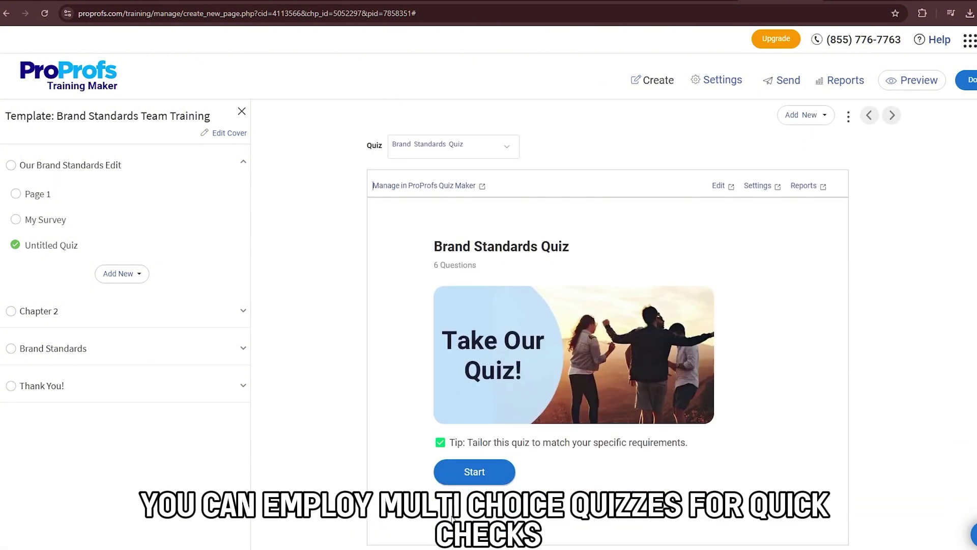
click(471, 477)
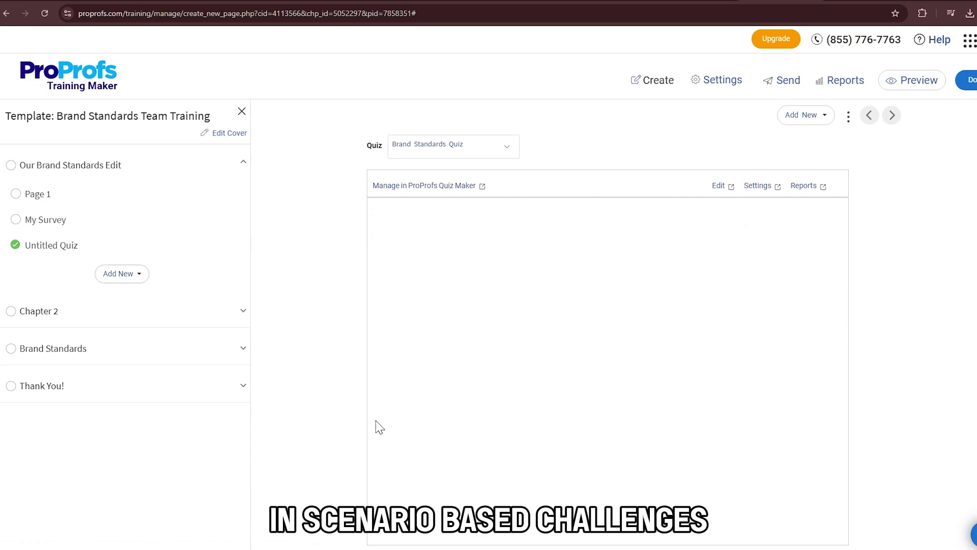
click(435, 305)
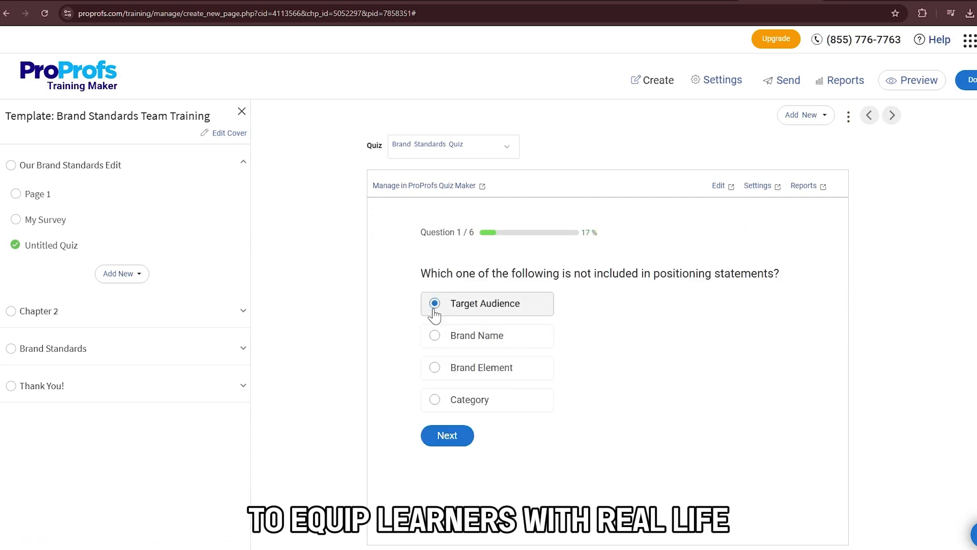
click(447, 437)
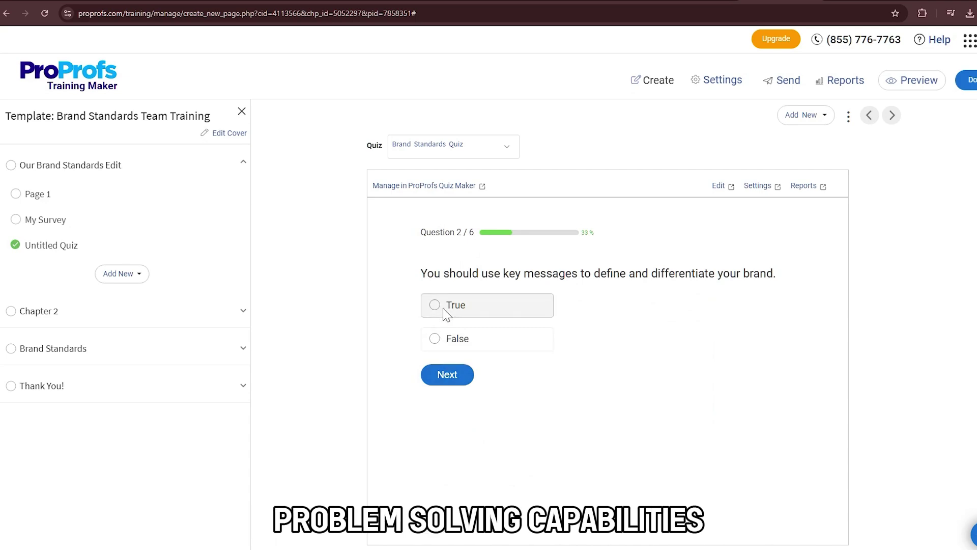
click(434, 305)
click(444, 376)
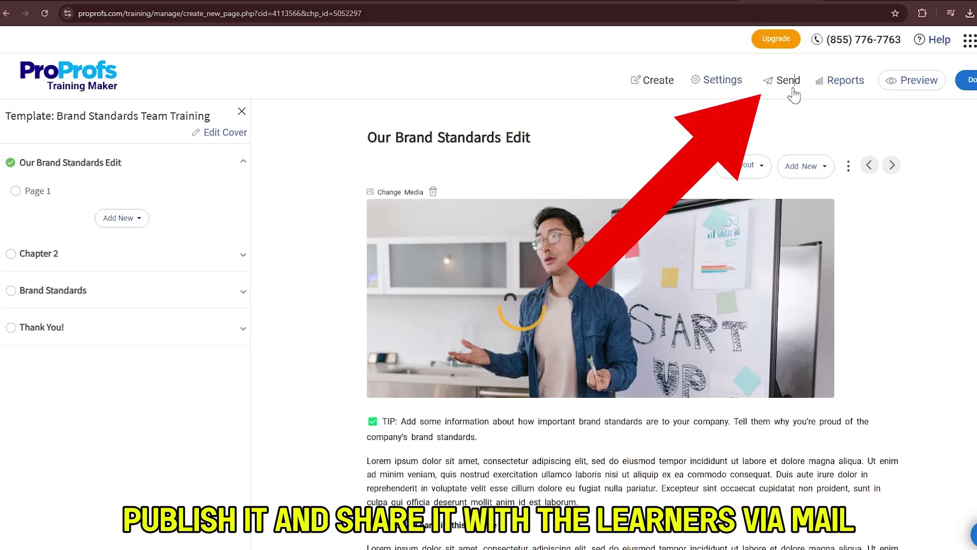
- Review the course's email, QR code and social sharing options, and set the embed code size to 550 x 650
click(790, 80)
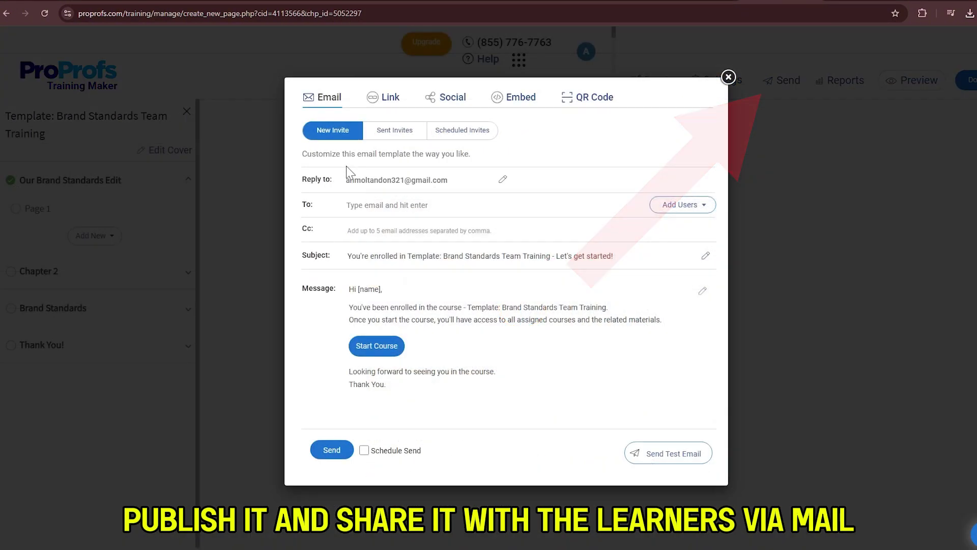
click(593, 97)
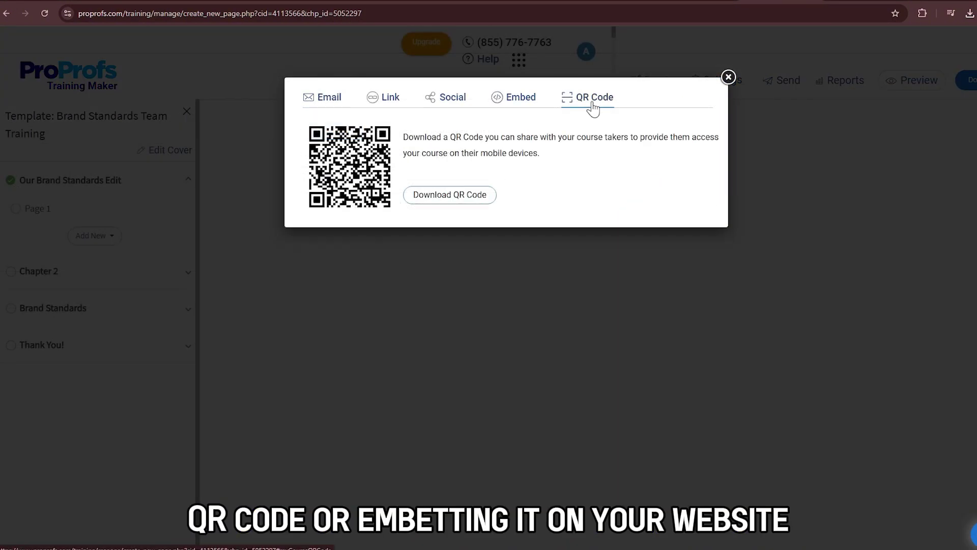
click(515, 97)
click(368, 237)
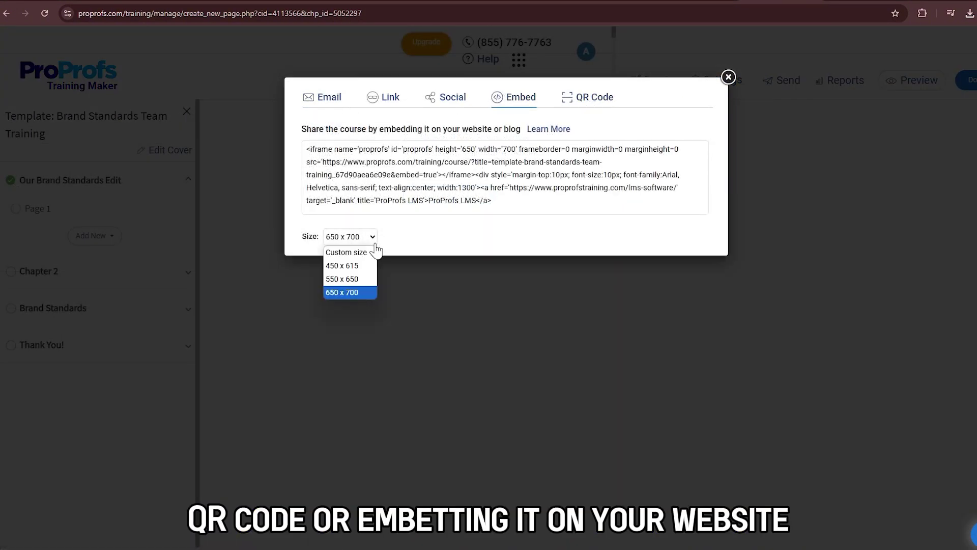
click(351, 280)
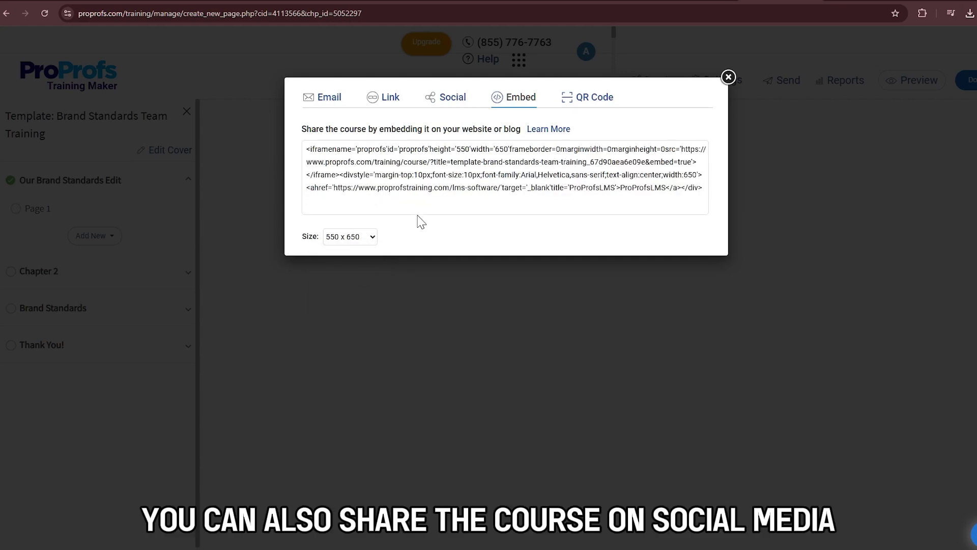
click(448, 97)
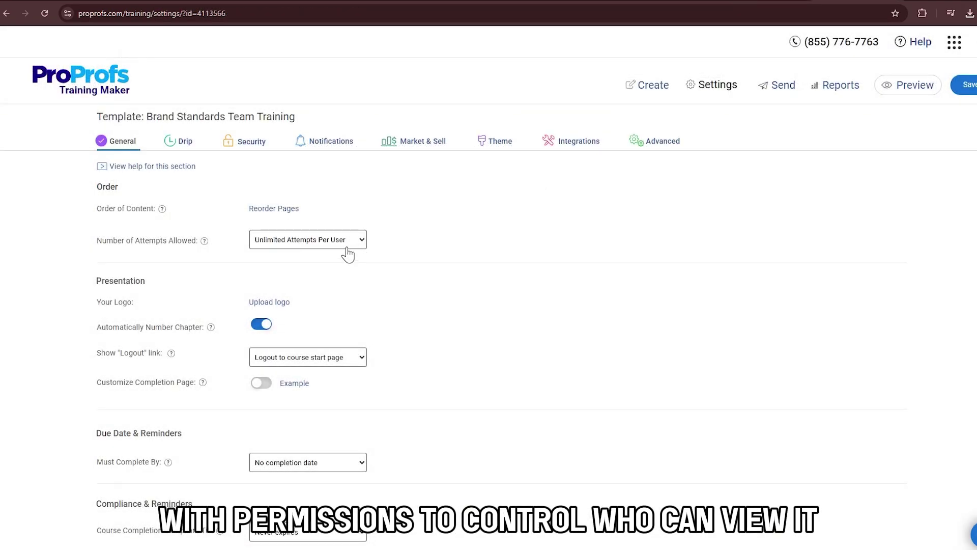
- Review the number of attempts allowed for the course and keep Unlimited Attempts Per User
click(331, 240)
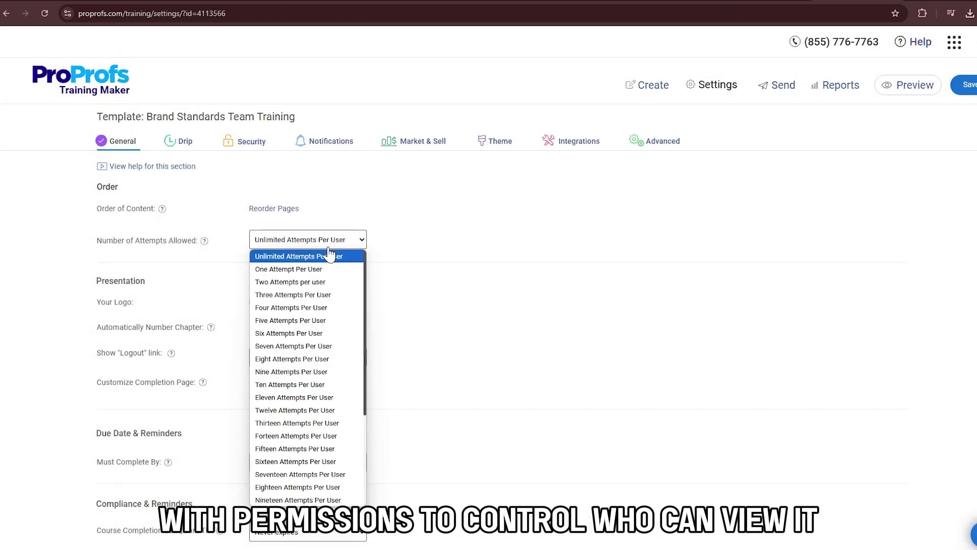
click(330, 256)
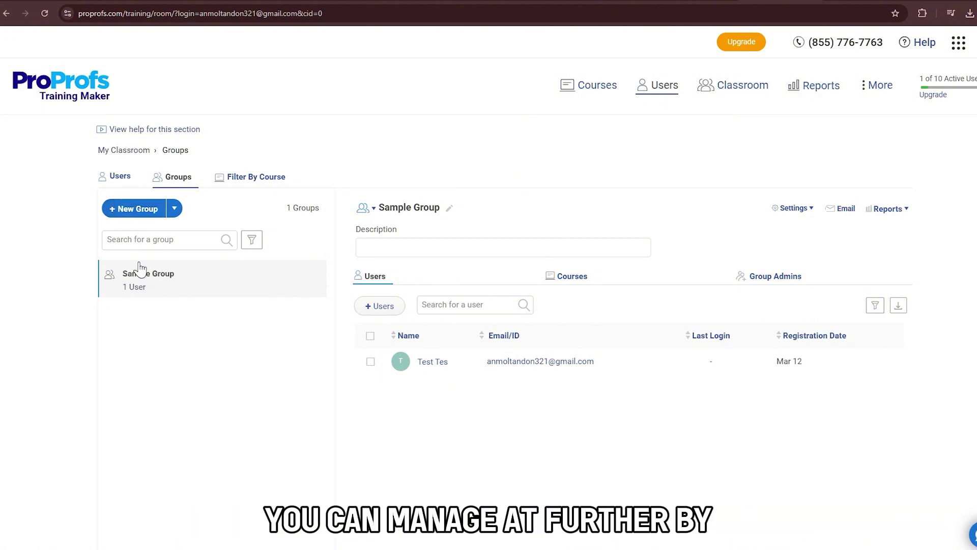
- Assign the listed user as a group admin of Sample Group and save the assignment
click(771, 286)
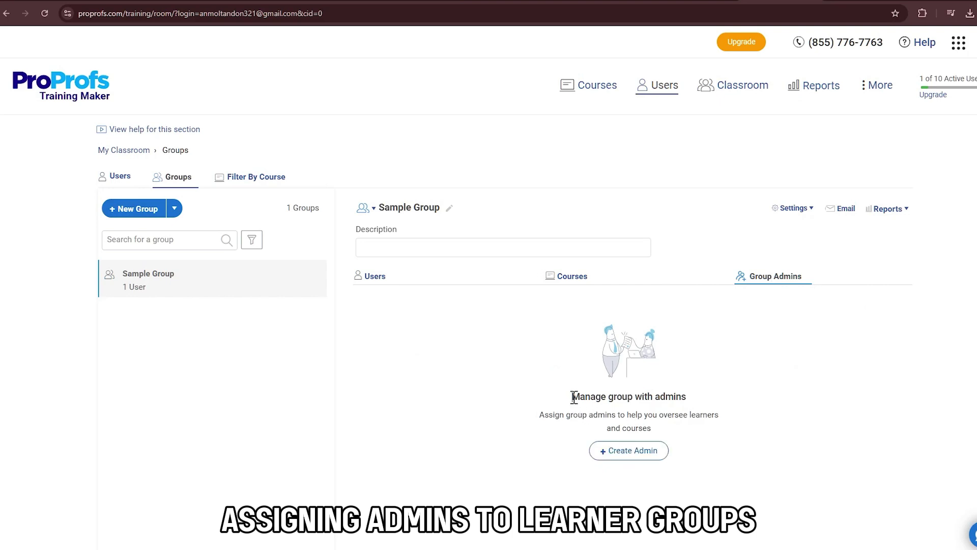
drag(574, 397, 703, 402)
click(625, 451)
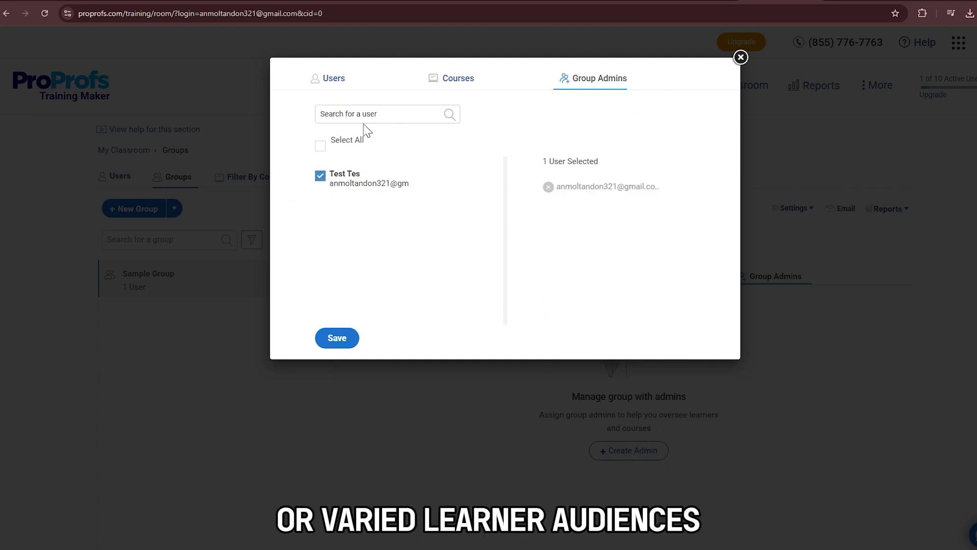
click(337, 339)
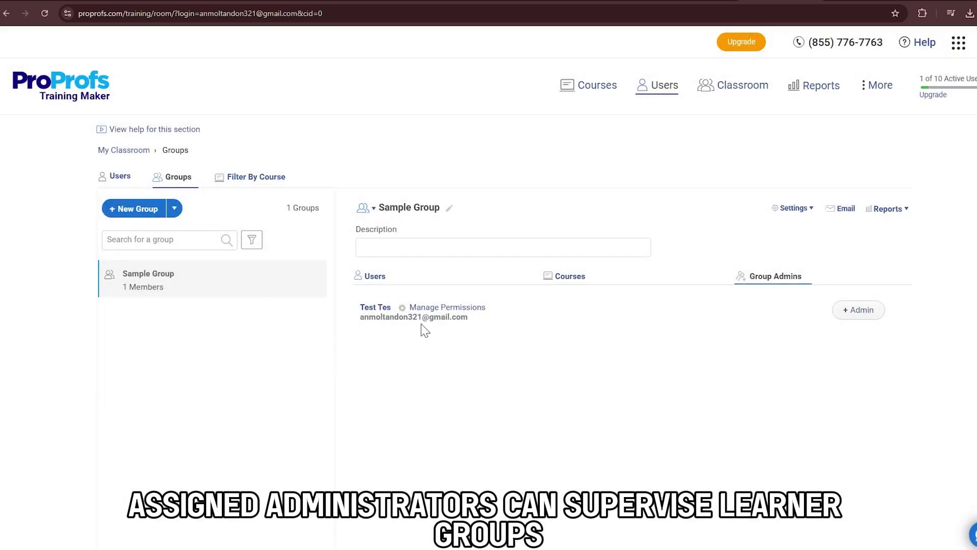
- Review Sample Group's admin selection without changing it, and check the group's settings and report options
click(857, 311)
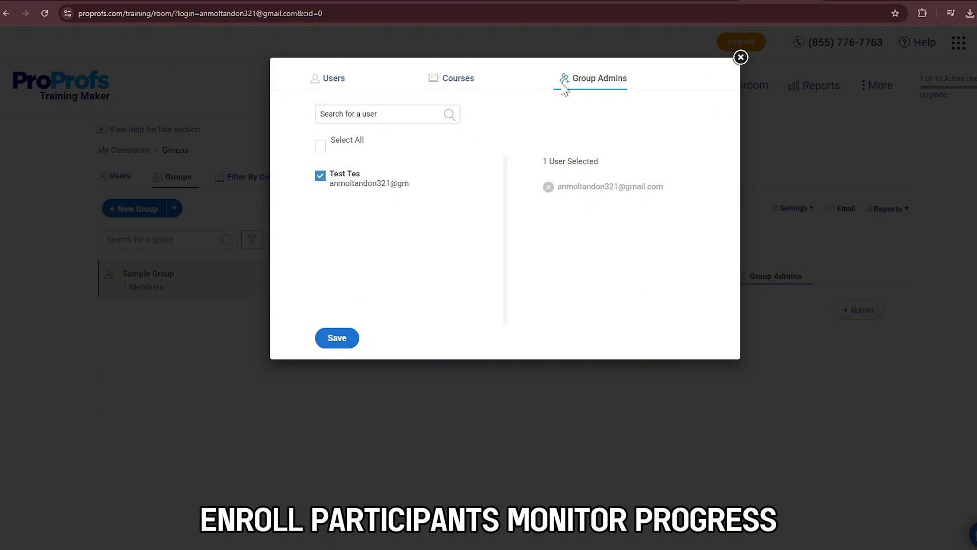
click(740, 57)
click(803, 209)
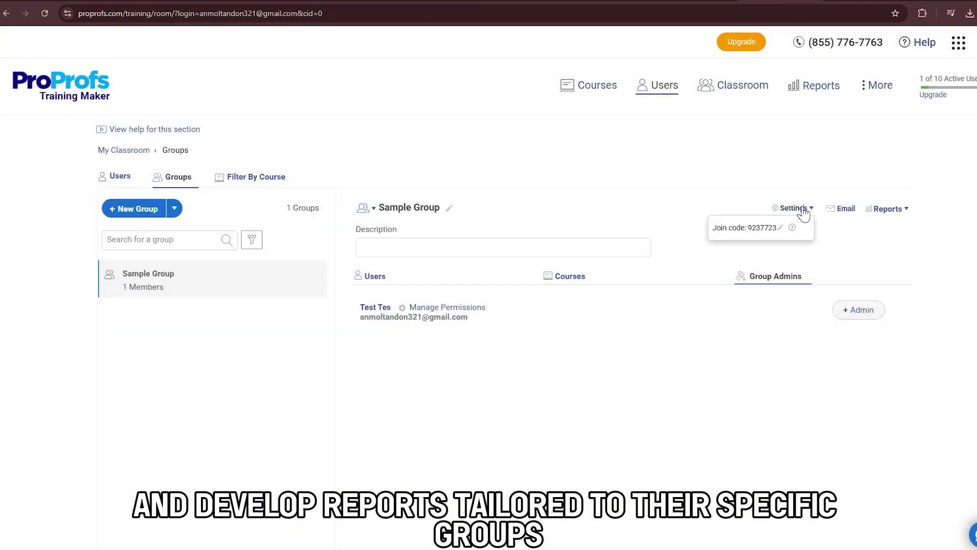
mouse_move(890, 211)
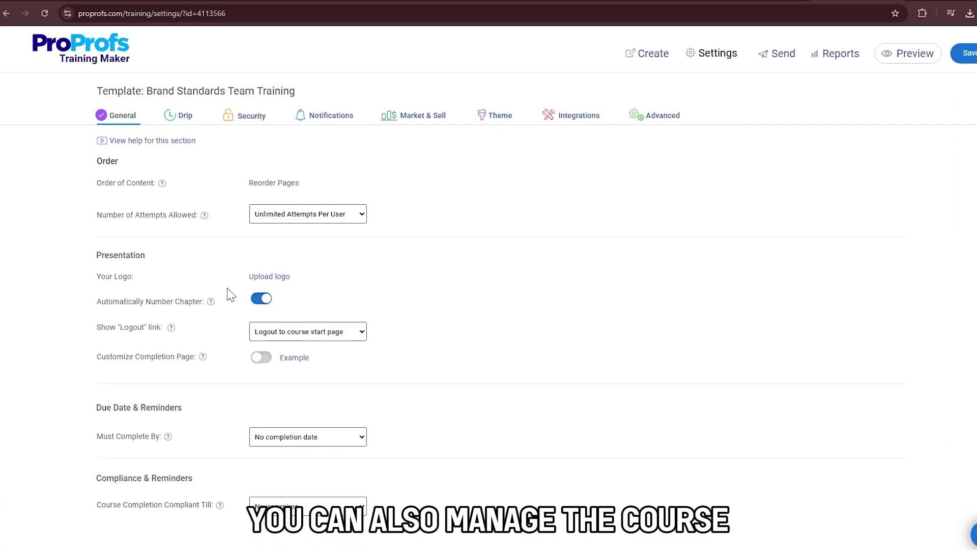
- Examine the course's Must Complete By and Course Completion Compliant Till options in the general settings
scroll(228, 292, down, 1)
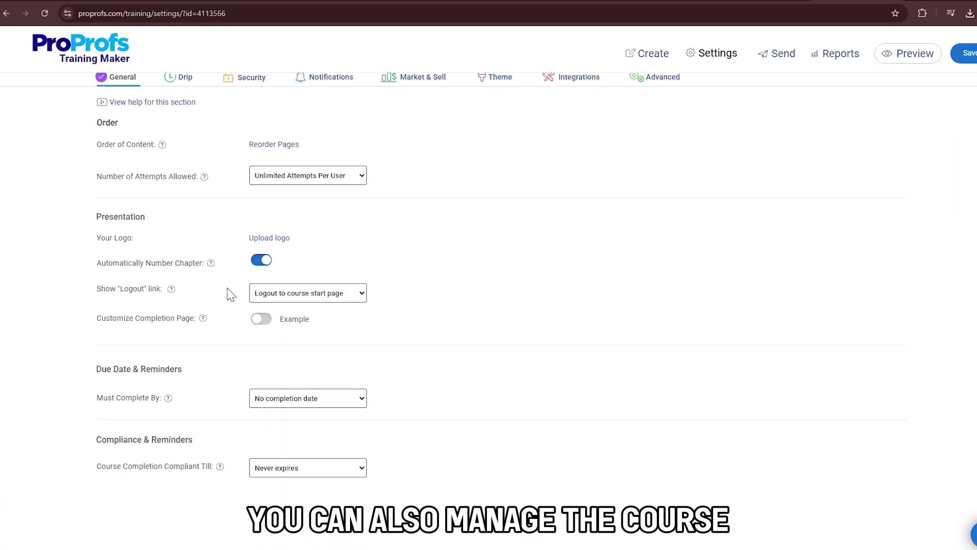
click(269, 398)
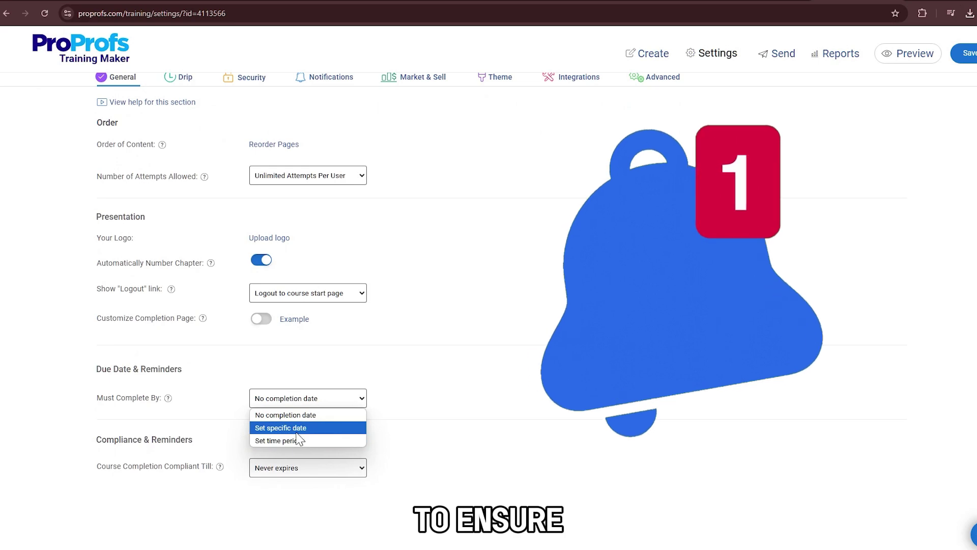
click(194, 461)
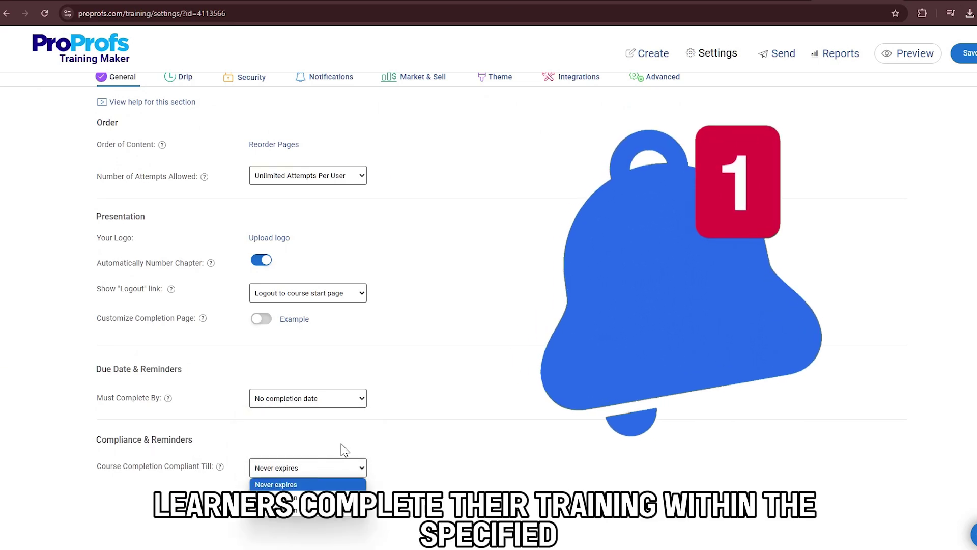
click(336, 467)
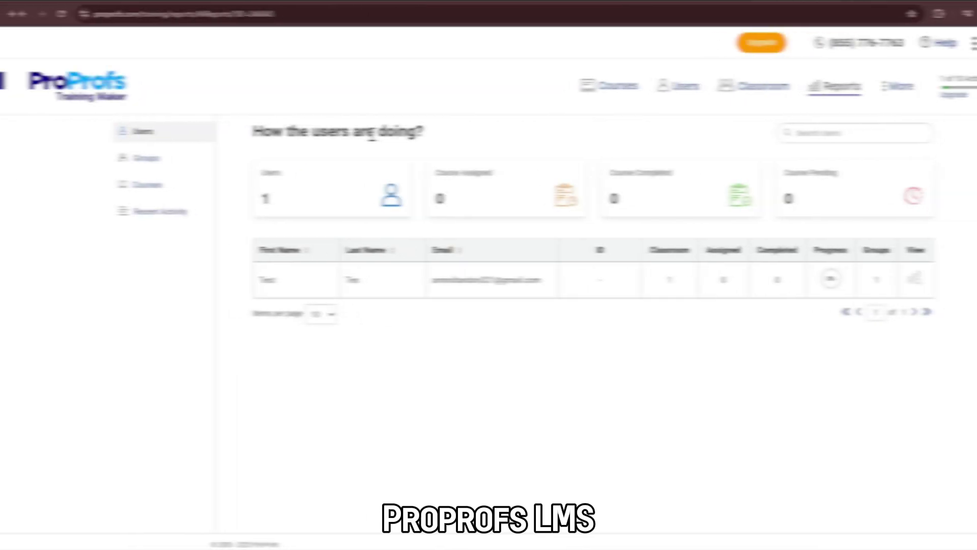
- Look through the user progress report and open the course reports
triple_click(372, 134)
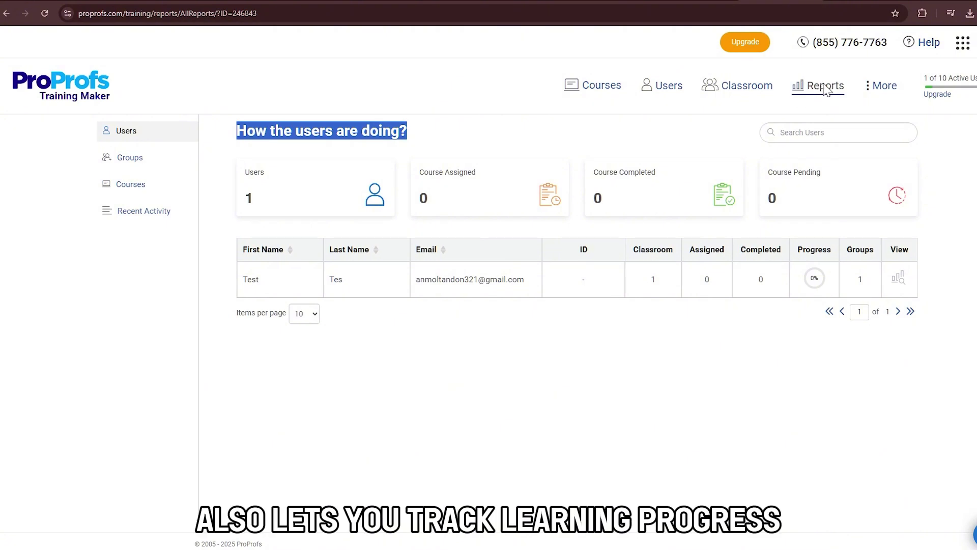
click(268, 204)
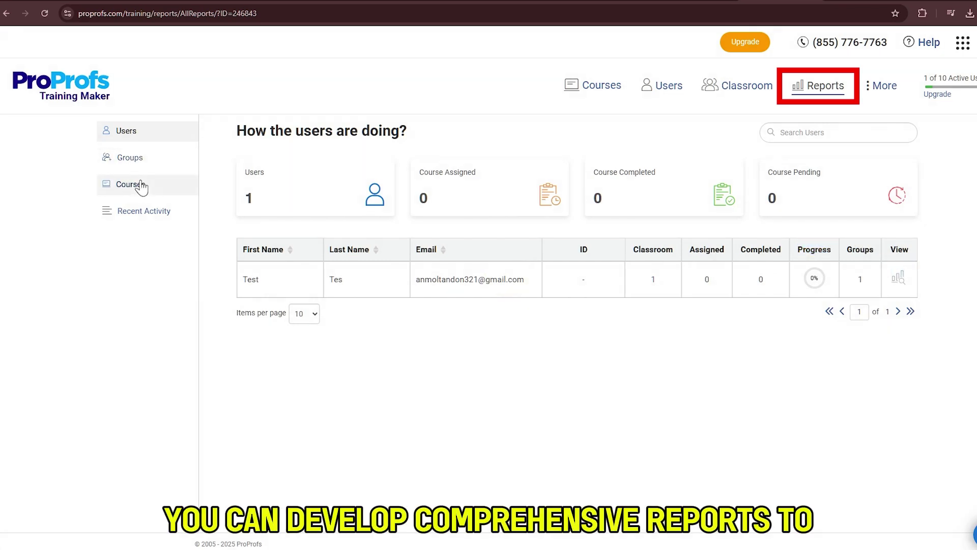
click(140, 182)
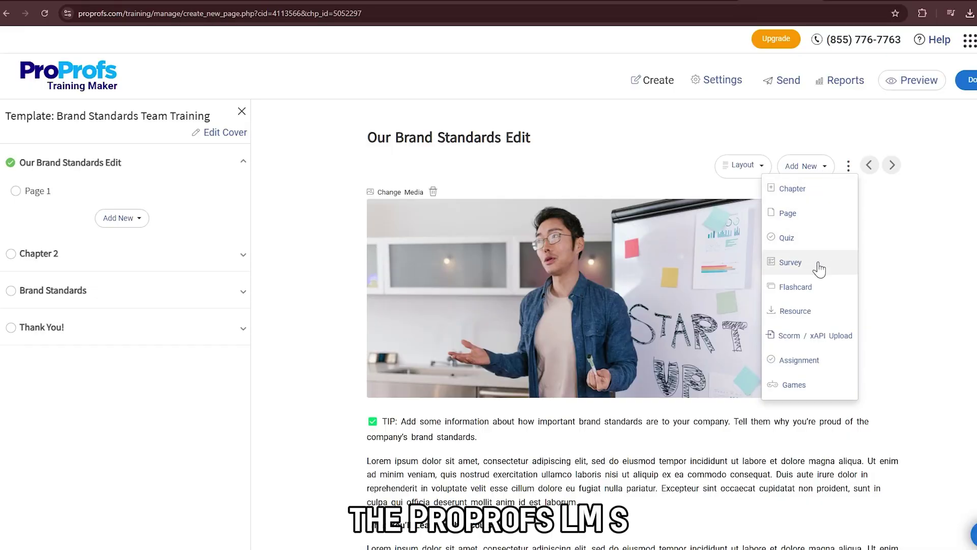
- Add a survey to the Our Brand Standards Edit chapter and assign the existing Smishing test survey to it
click(823, 264)
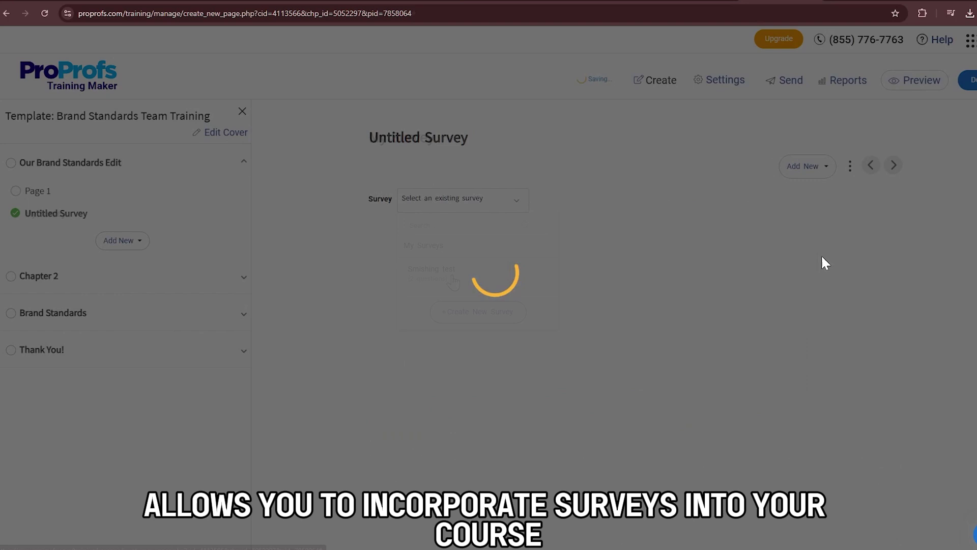
click(463, 199)
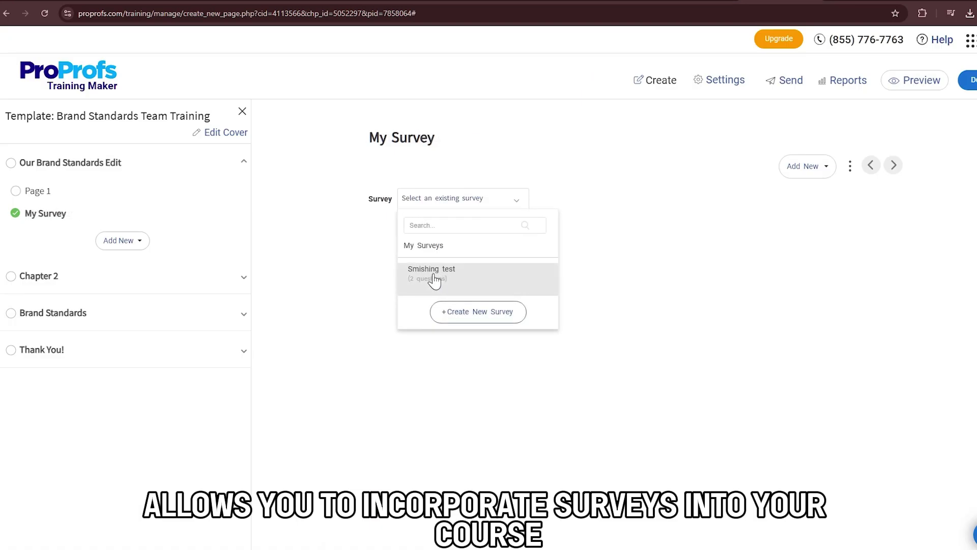
click(463, 275)
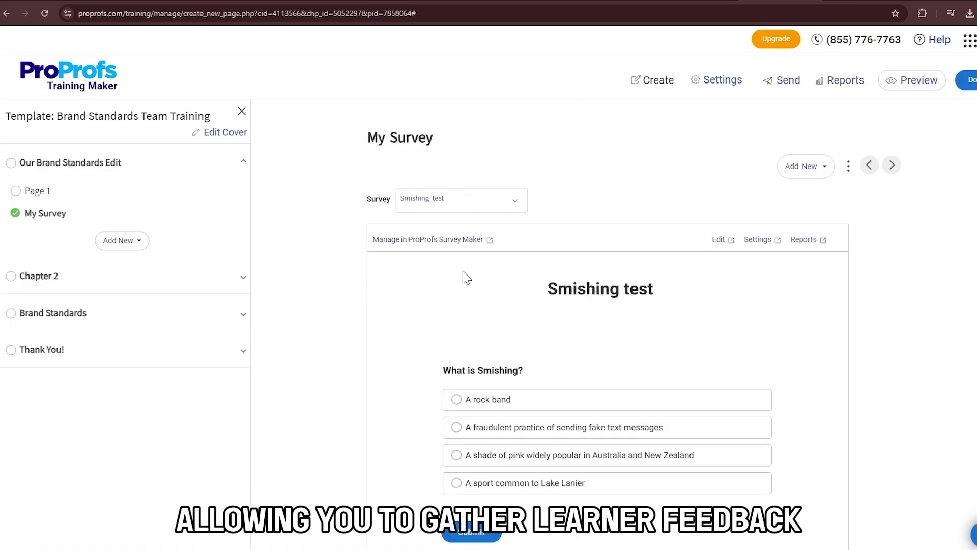
click(463, 210)
click(448, 251)
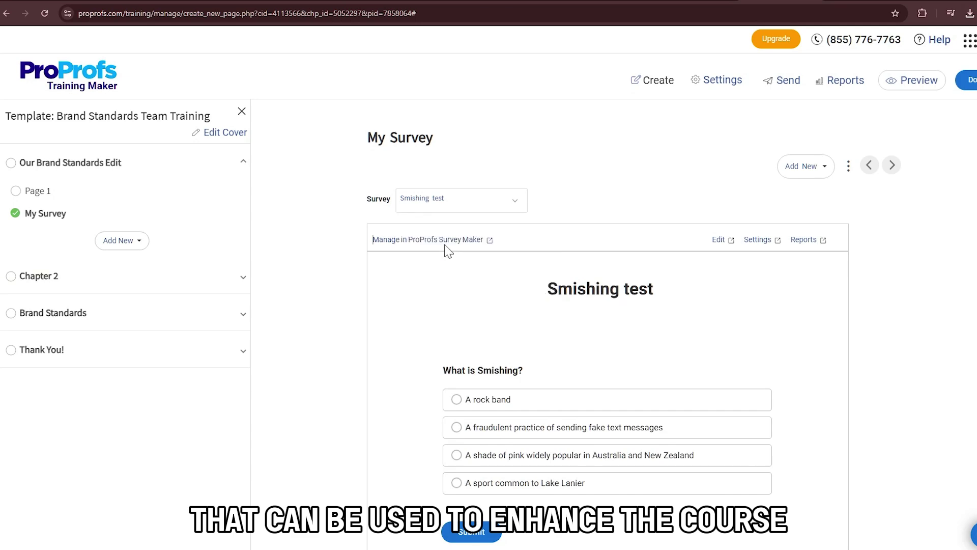
click(466, 200)
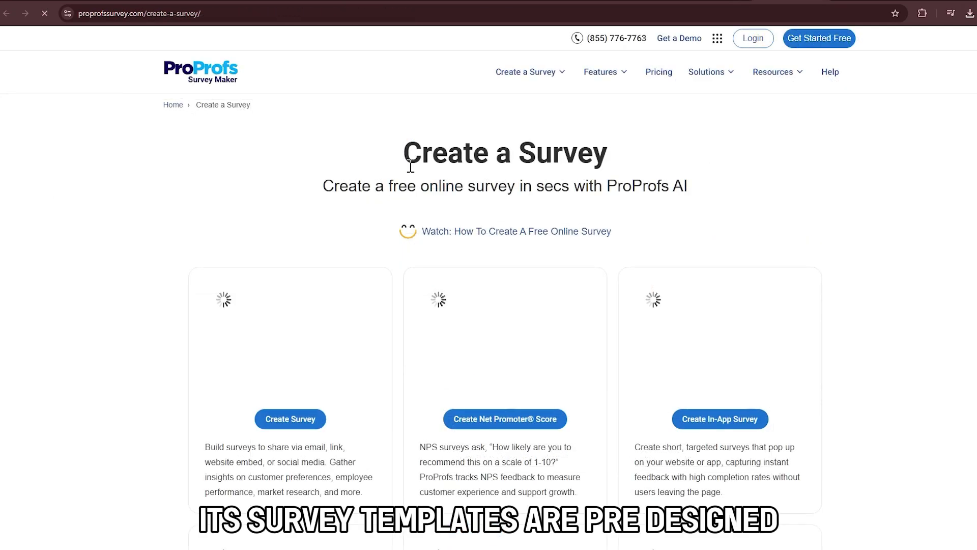
- Look through the survey types offered on the ProProfs Survey Maker's Create a Survey page
drag(407, 158, 614, 160)
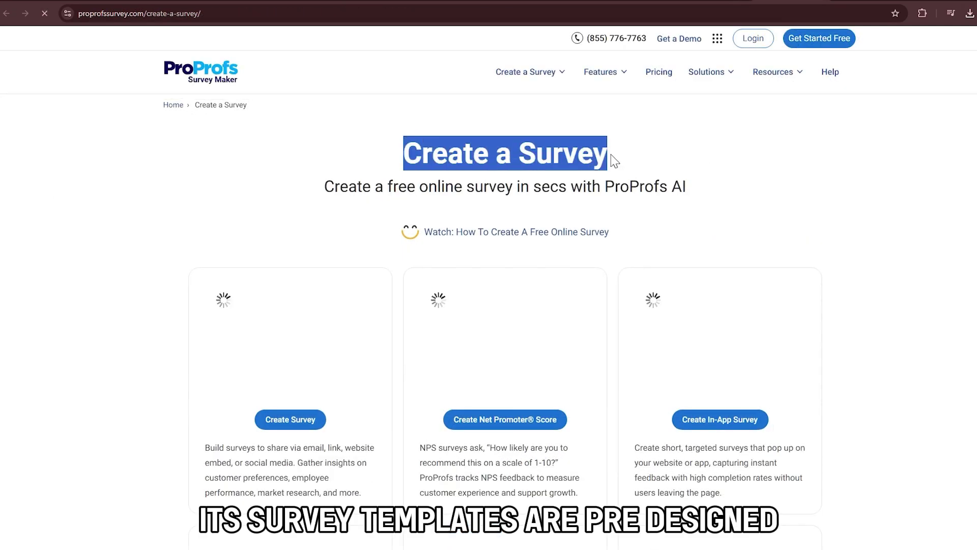
click(580, 173)
drag(326, 184, 636, 190)
drag(701, 204, 615, 234)
click(682, 258)
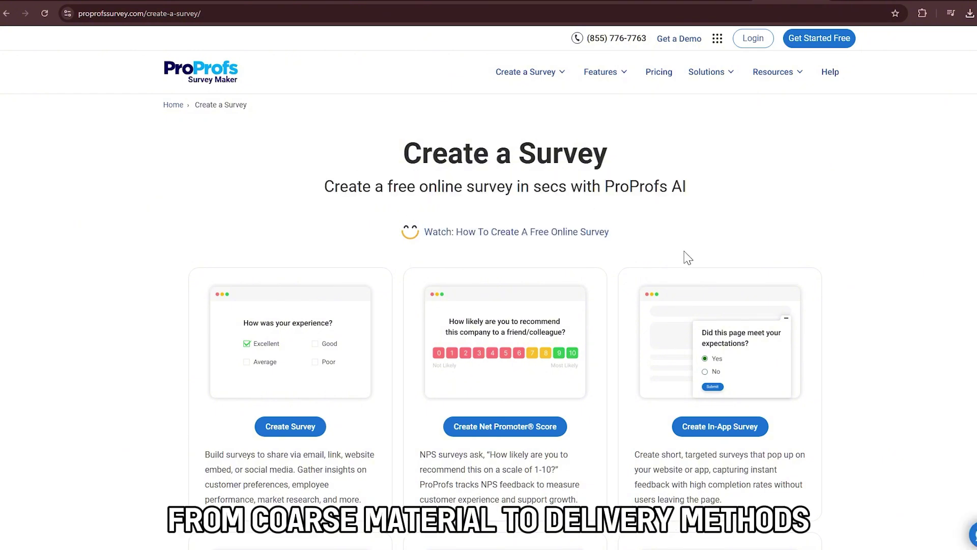
scroll(293, 364, down, 2)
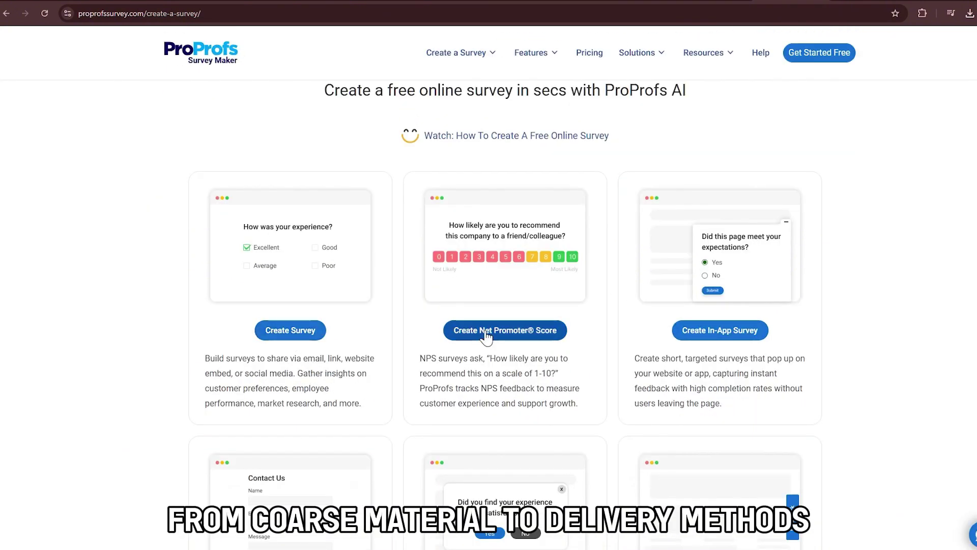
scroll(548, 360, down, 3)
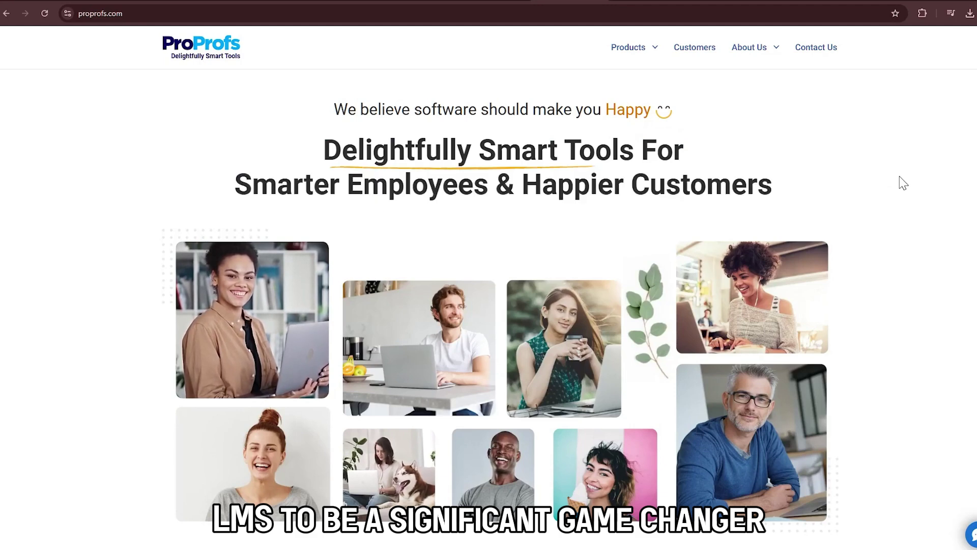
- Browse the ProProfs home page's employee and customer tools, highlighting the Tools for Happier Customers heading
scroll(888, 129, down, 7)
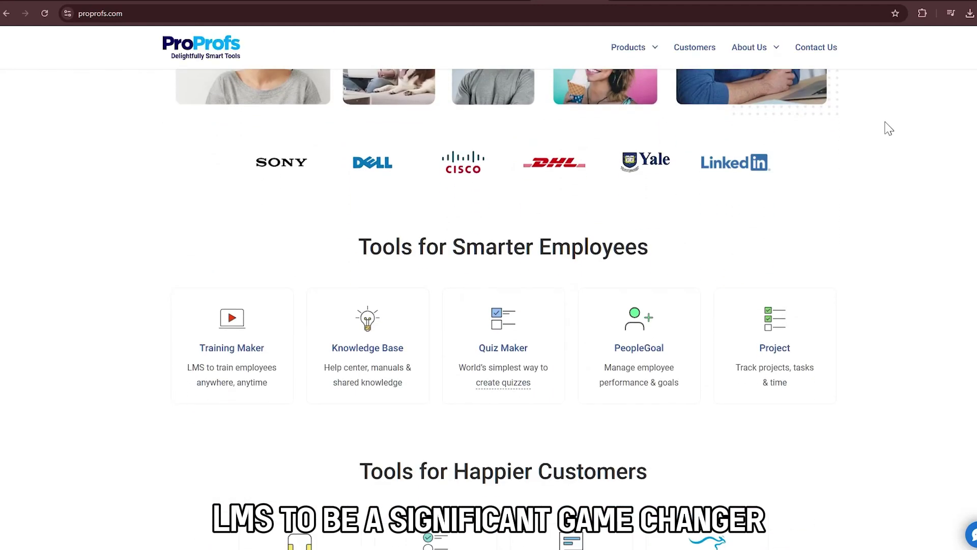
scroll(888, 129, down, 3)
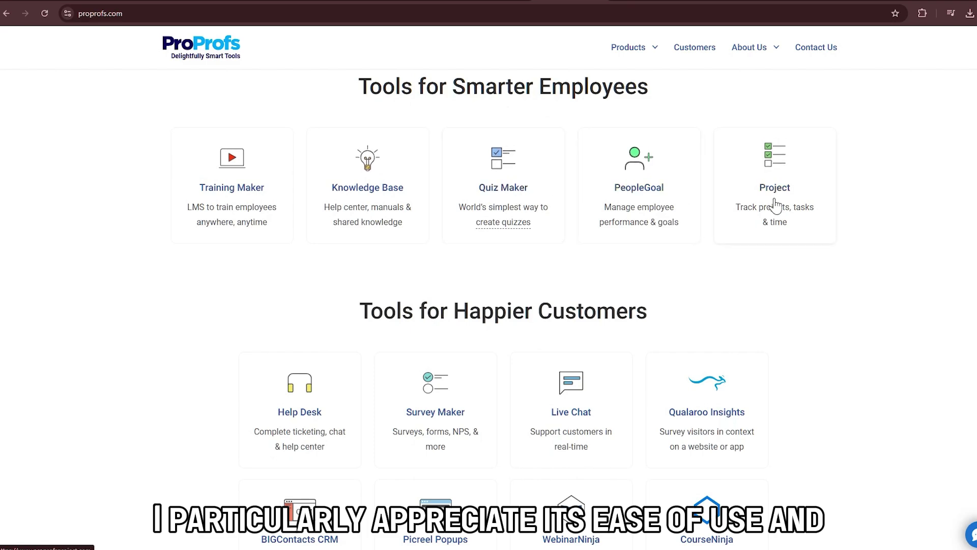
scroll(414, 295, down, 4)
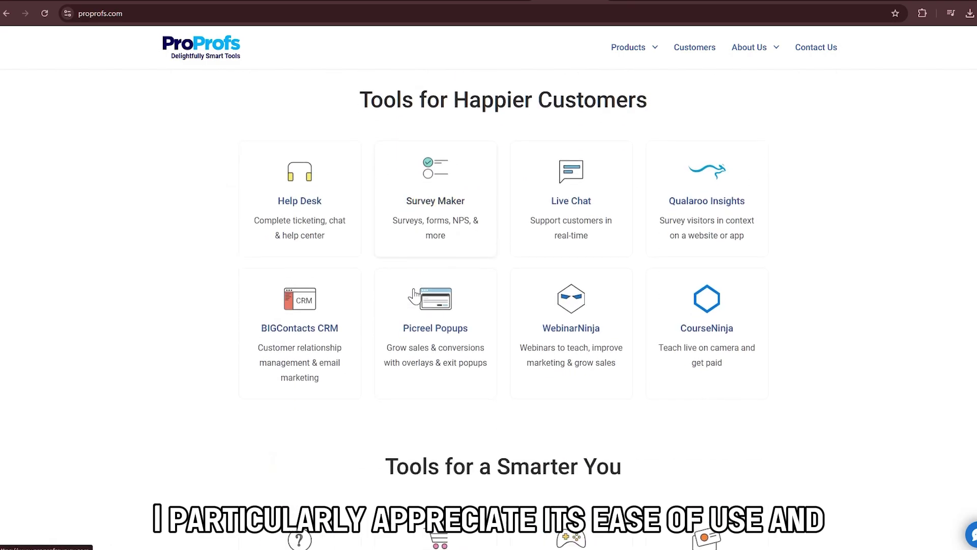
triple_click(390, 102)
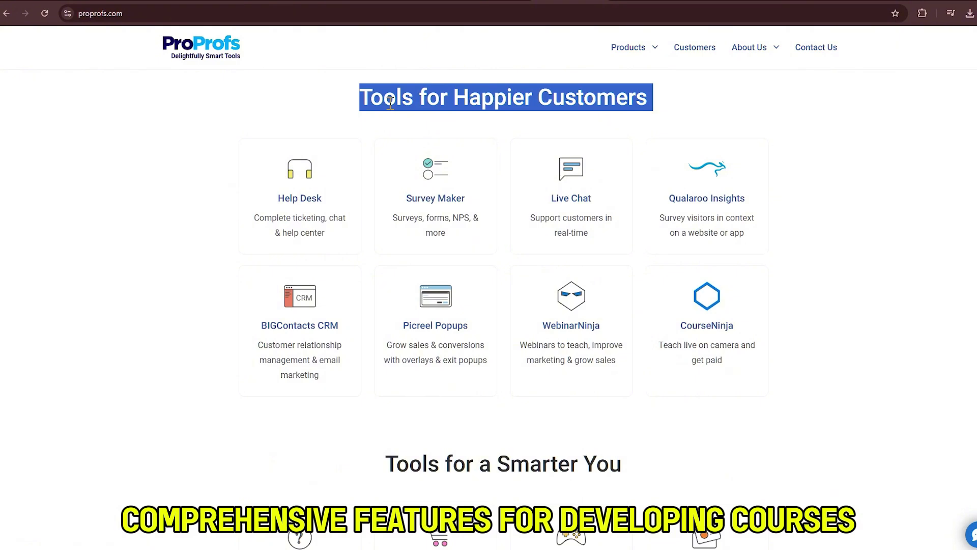
click(390, 102)
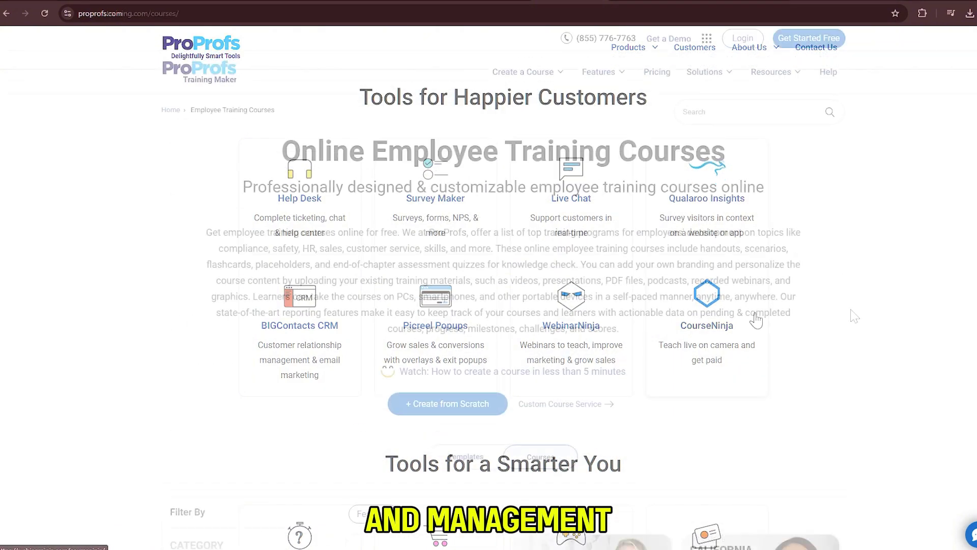
- Switch from the online employee training courses to the training templates and browse the template gallery
scroll(840, 312, down, 5)
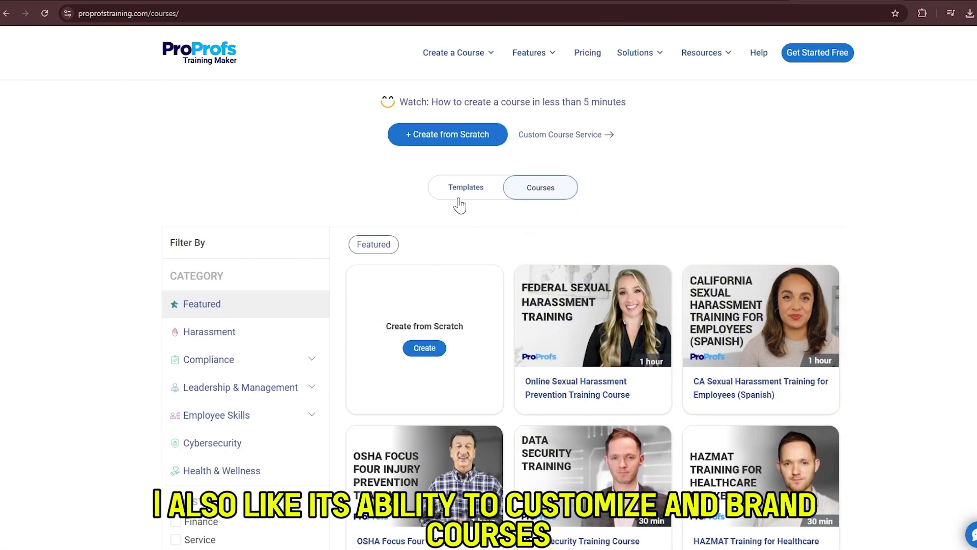
click(465, 190)
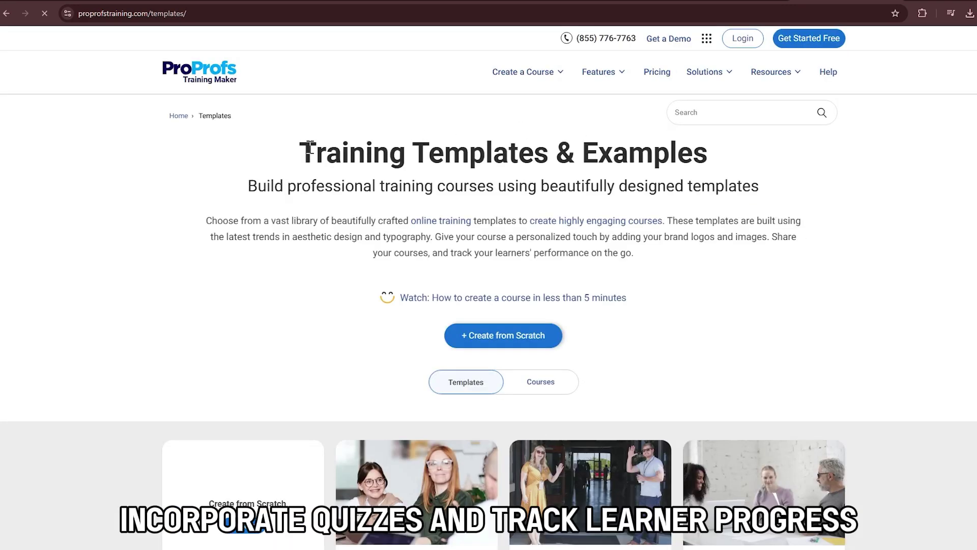
drag(302, 153, 770, 192)
click(737, 217)
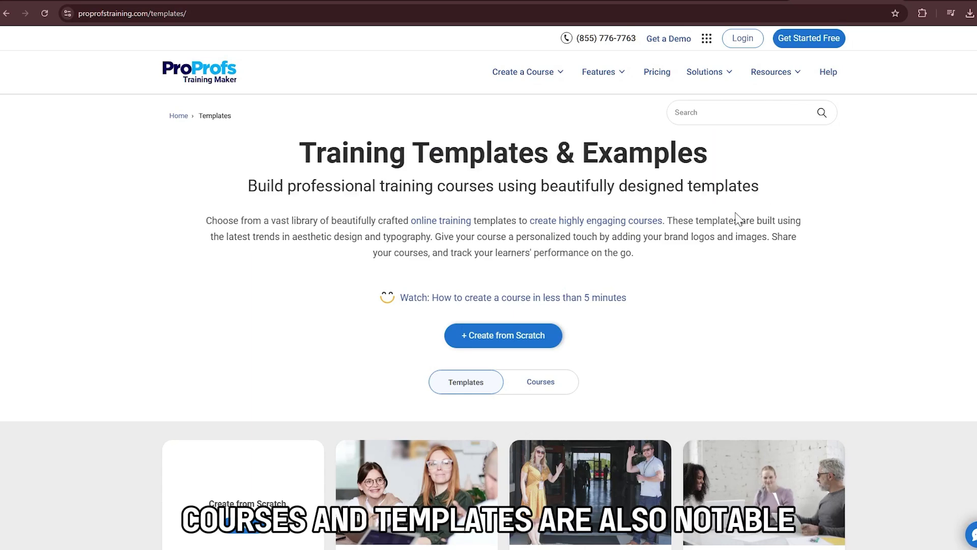
scroll(731, 221, down, 5)
scroll(731, 223, down, 2)
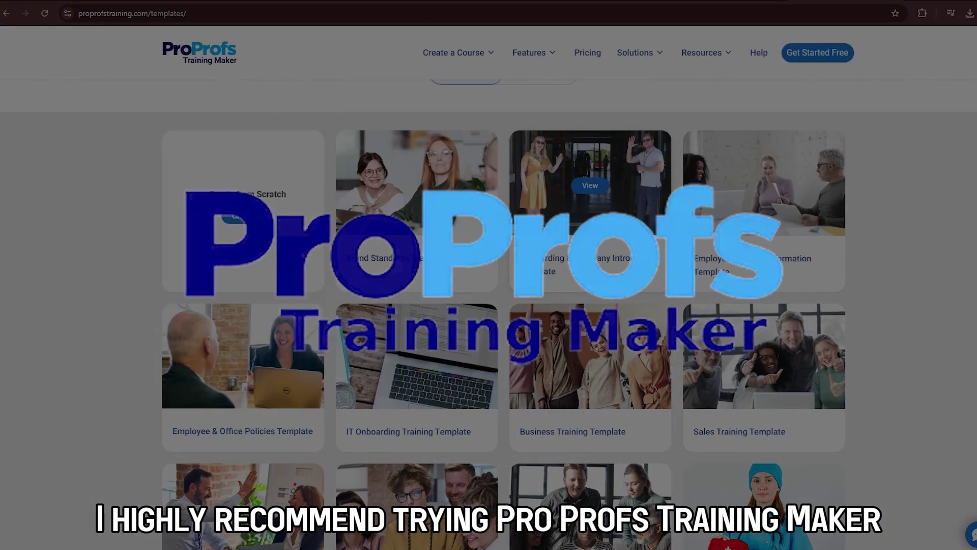
scroll(763, 203, down, 2)
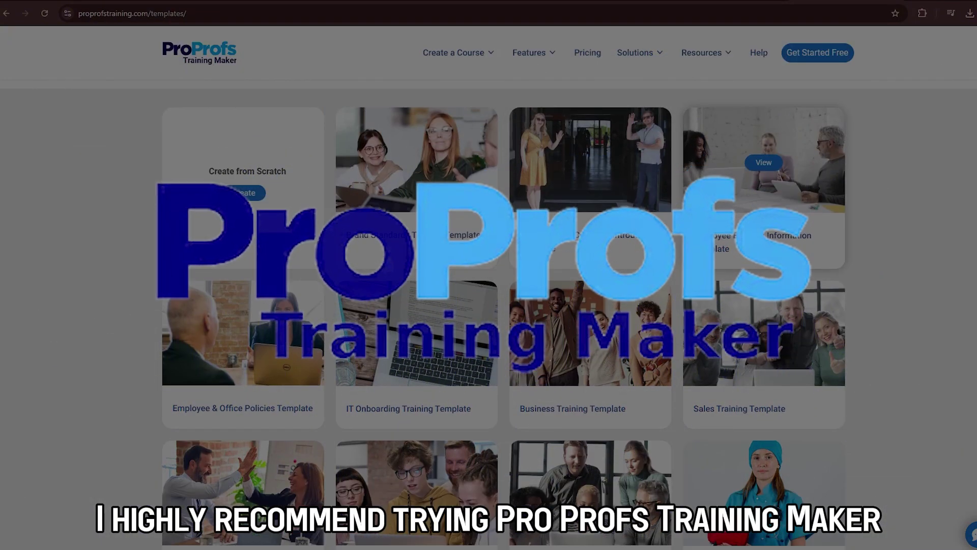
scroll(910, 360, down, 2)
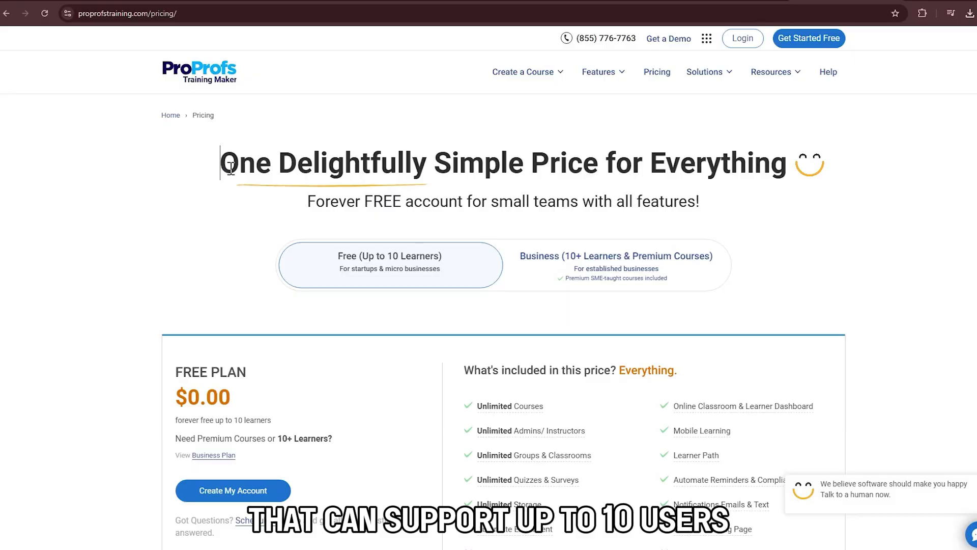
- Read the pricing page's headline and its note on the forever free account for small teams
drag(230, 168, 786, 161)
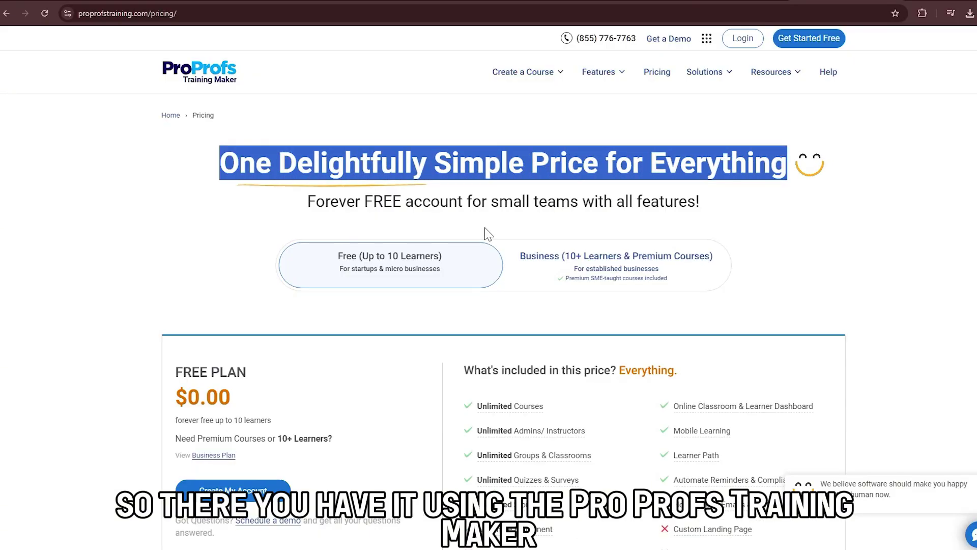
drag(306, 204, 345, 199)
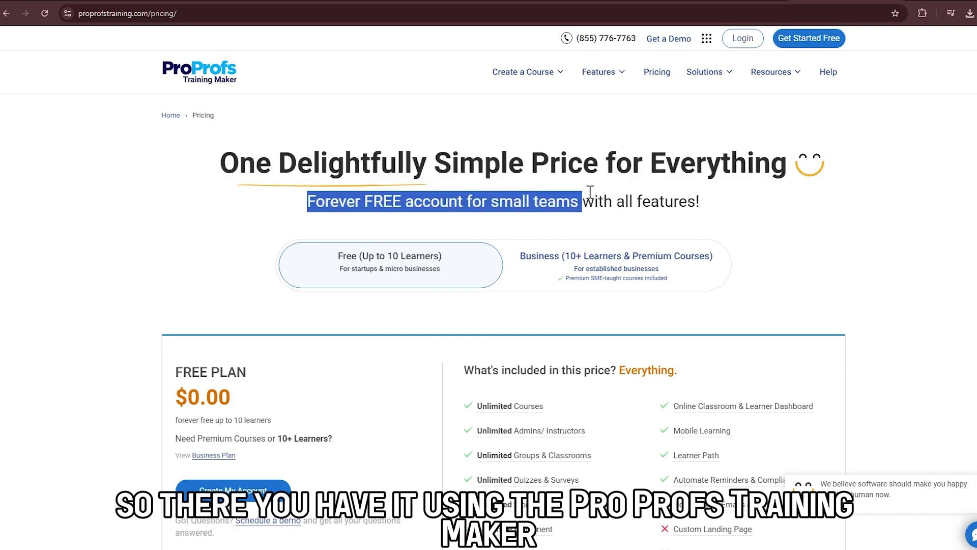